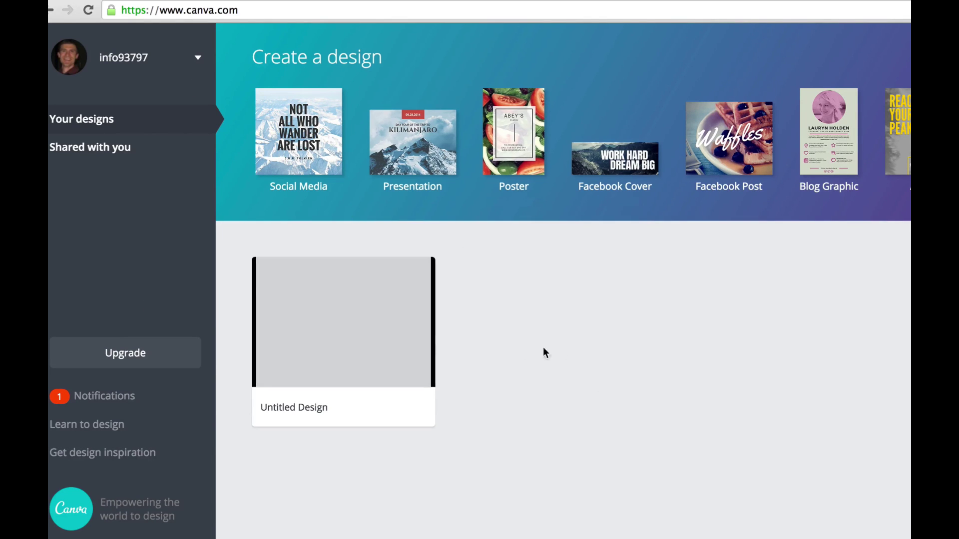
- Switch to custom dimensions and enter trial width and height values in px
{"action": "mouse_move", "coordinate": [441, 295]}
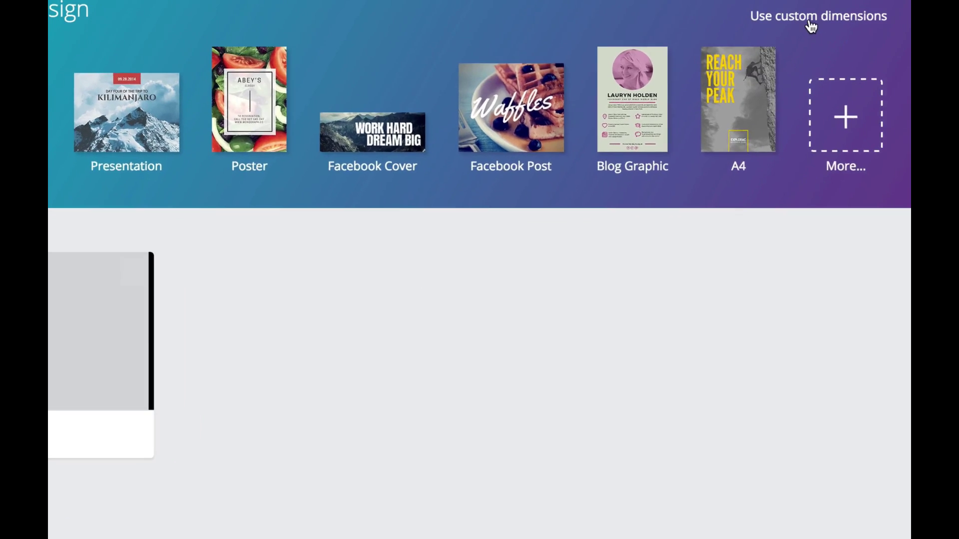
{"action": "left_click", "coordinate": [810, 24]}
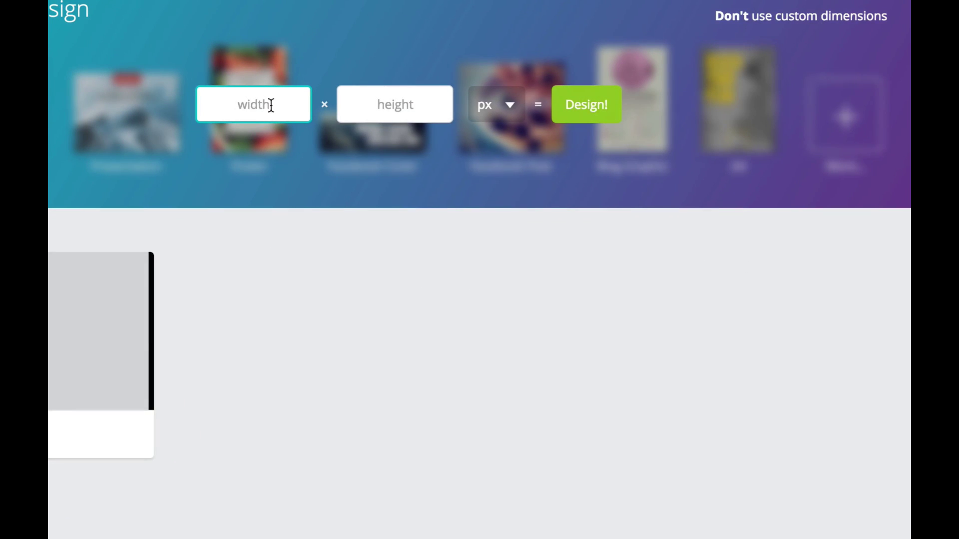
{"action": "type", "text": "1280"}
{"action": "left_click", "coordinate": [423, 106]}
{"action": "type", "text": "720"}
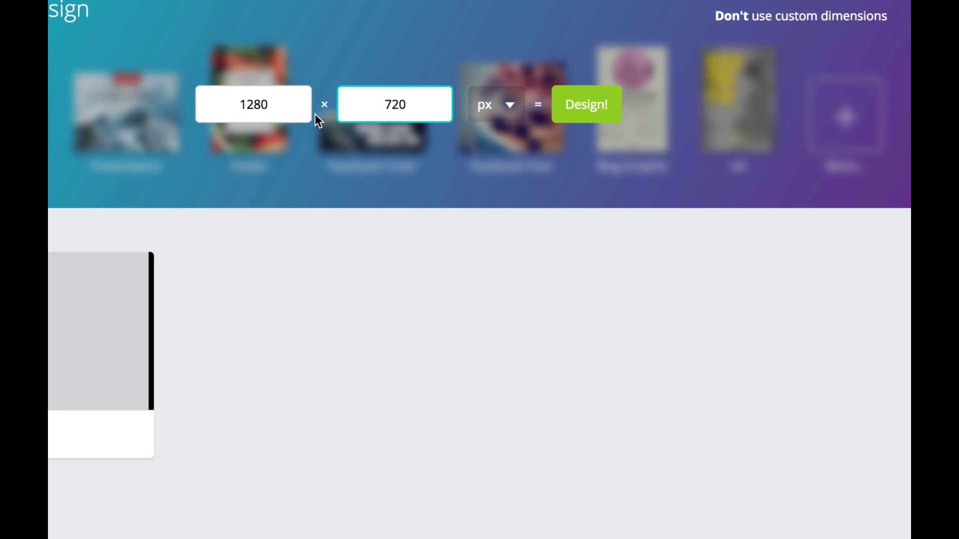
{"action": "double_click", "coordinate": [248, 108]}
{"action": "type", "text": "640"}
{"action": "double_click", "coordinate": [378, 102]}
{"action": "type", "text": "360"}
- Correct the size to 1280 × 720 px and create the blank design
{"action": "double_click", "coordinate": [253, 105]}
{"action": "type", "text": "12"}
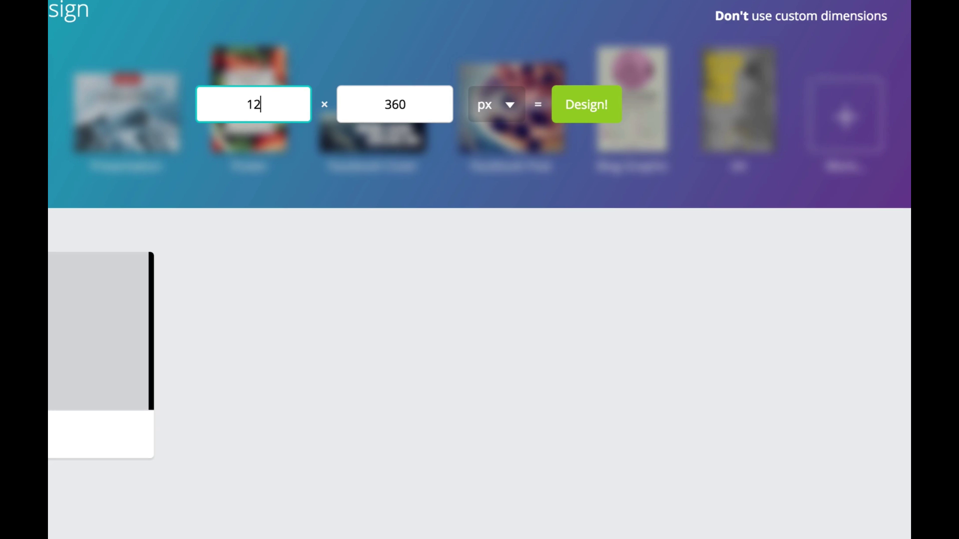
{"action": "double_click", "coordinate": [389, 104]}
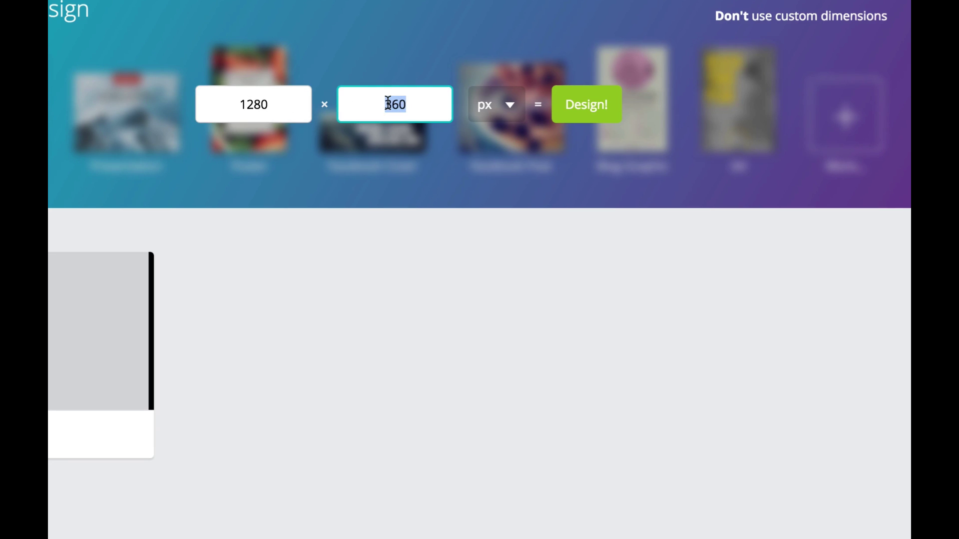
{"action": "type", "text": "720"}
{"action": "left_click", "coordinate": [593, 111]}
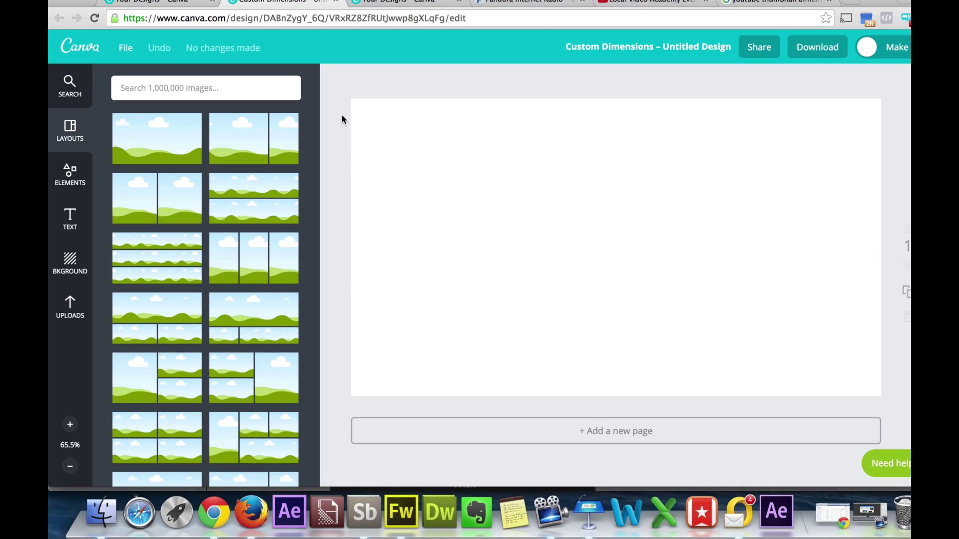
- Upload the presenter screenshot from the desktop and place it on the canvas
{"action": "left_click", "coordinate": [72, 312]}
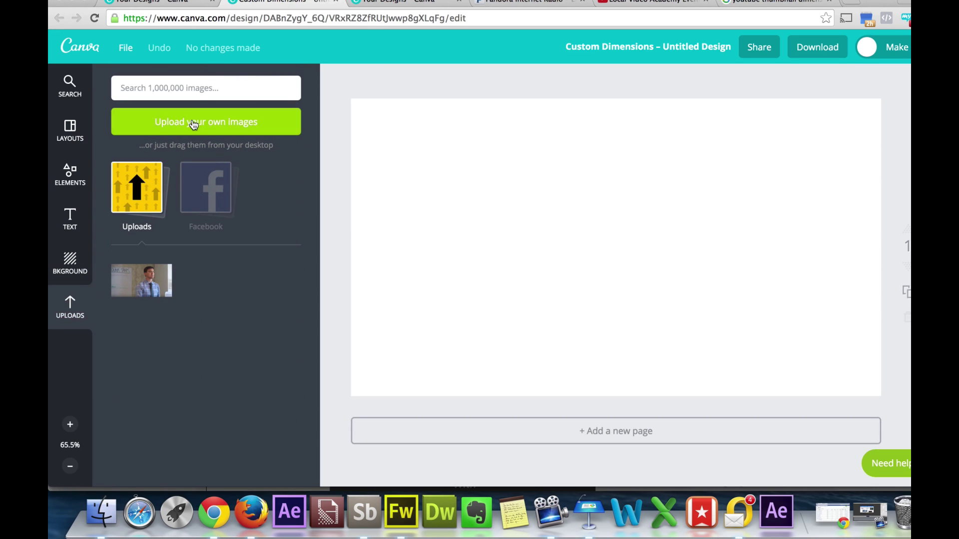
{"action": "left_click", "coordinate": [193, 122]}
{"action": "double_click", "coordinate": [379, 66]}
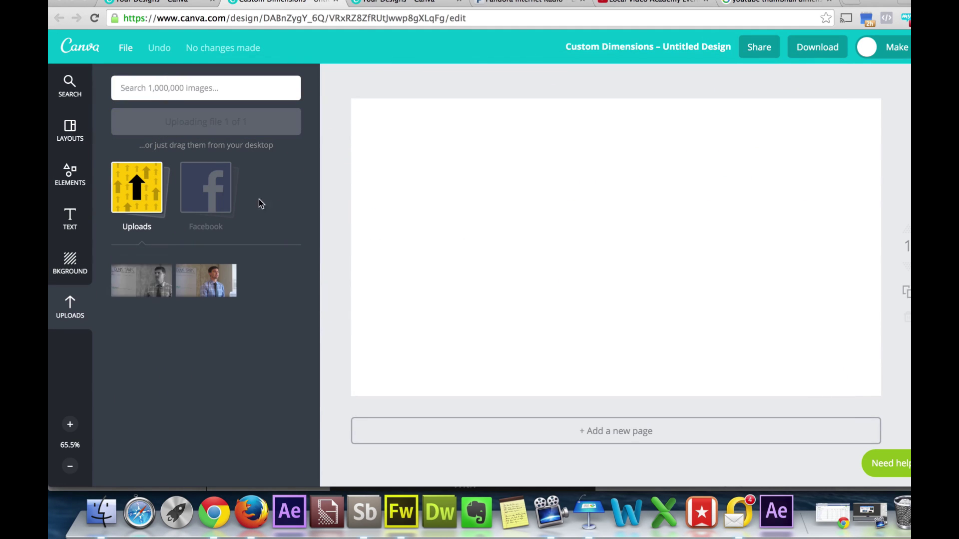
{"action": "left_click", "coordinate": [220, 286]}
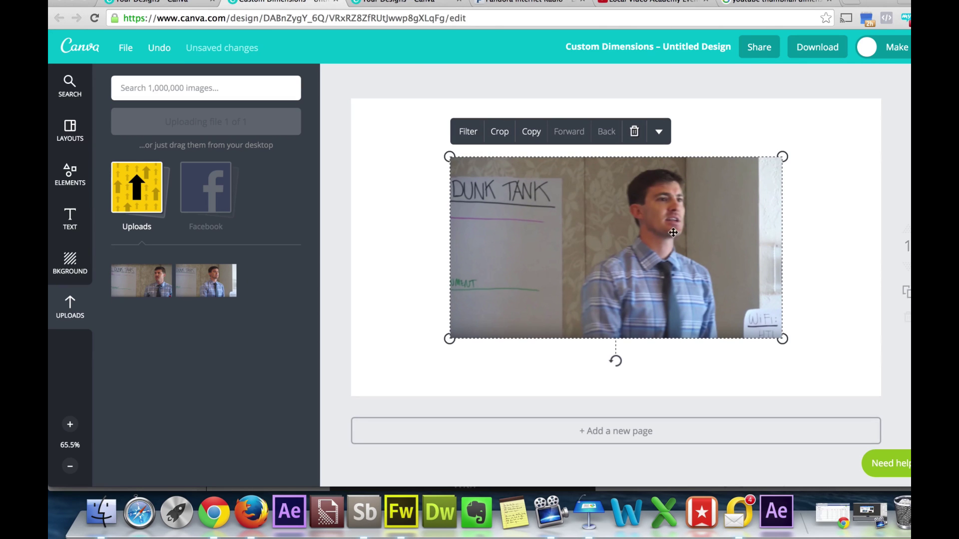
- Enlarge the photo to fill the whole canvas, nudge it upward, and deselect
{"action": "left_click_drag", "start_coordinate": [453, 160], "coordinate": [344, 99]}
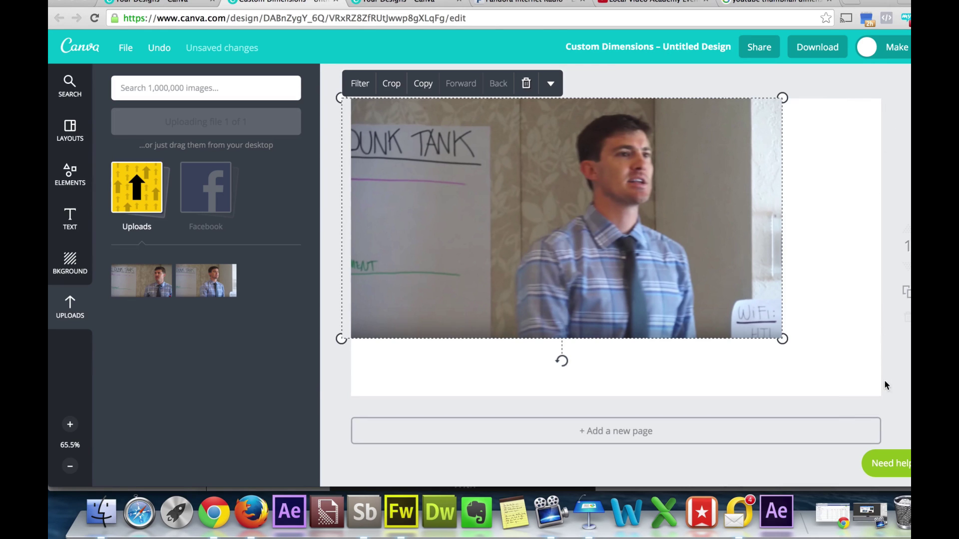
{"action": "left_click_drag", "start_coordinate": [782, 340], "coordinate": [910, 416]}
{"action": "left_click_drag", "start_coordinate": [762, 324], "coordinate": [772, 304]}
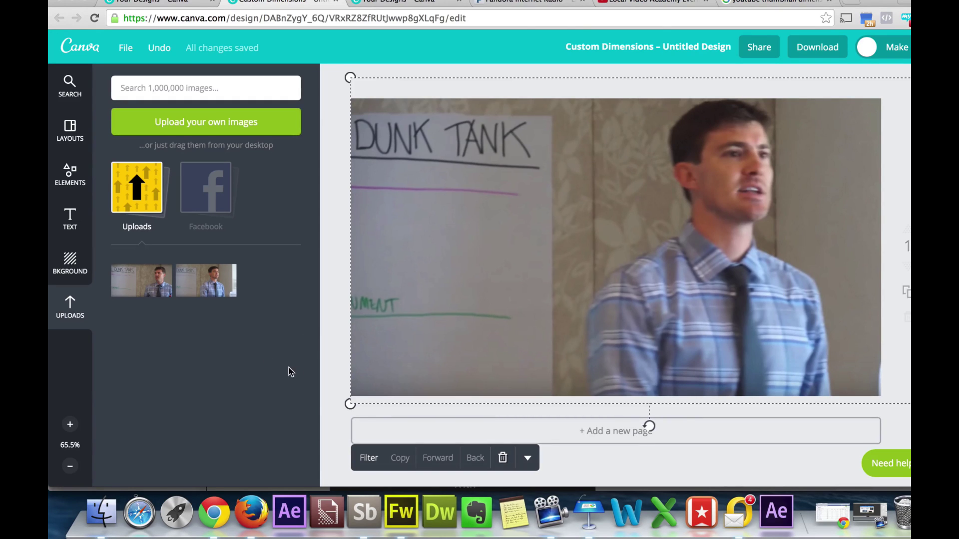
{"action": "left_click", "coordinate": [329, 356]}
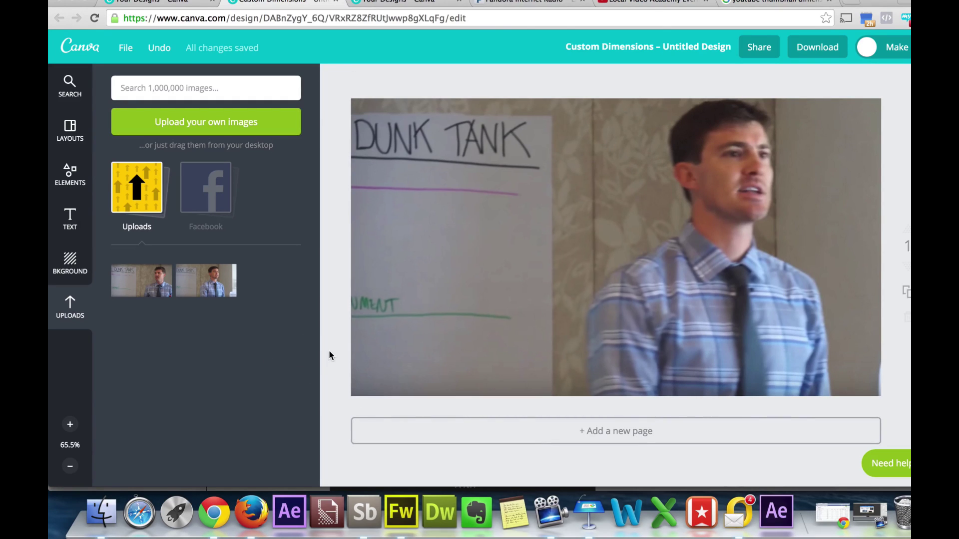
- Add the 'The New You' and 'Medieval' text templates to the photo
{"action": "left_click", "coordinate": [70, 223]}
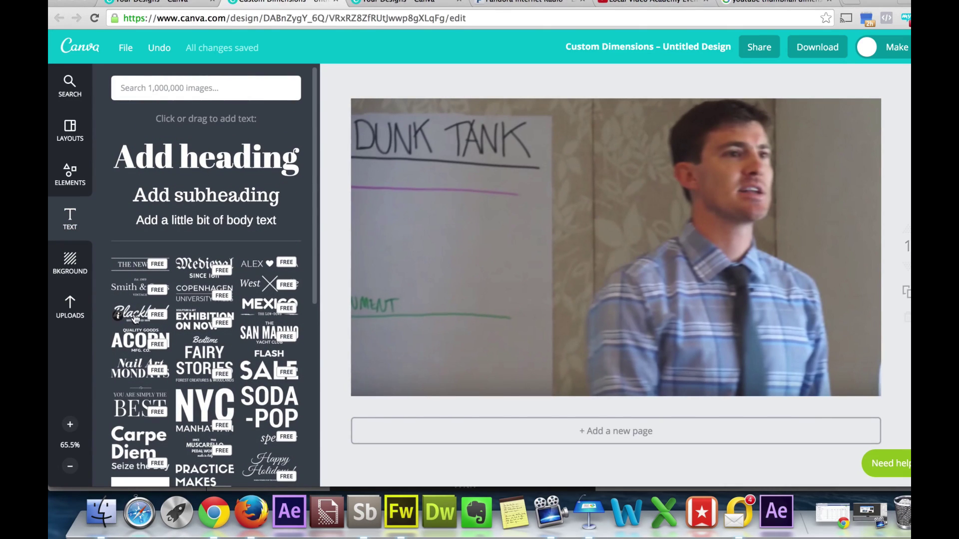
{"action": "left_click", "coordinate": [140, 264]}
{"action": "left_click_drag", "start_coordinate": [565, 250], "coordinate": [485, 216]}
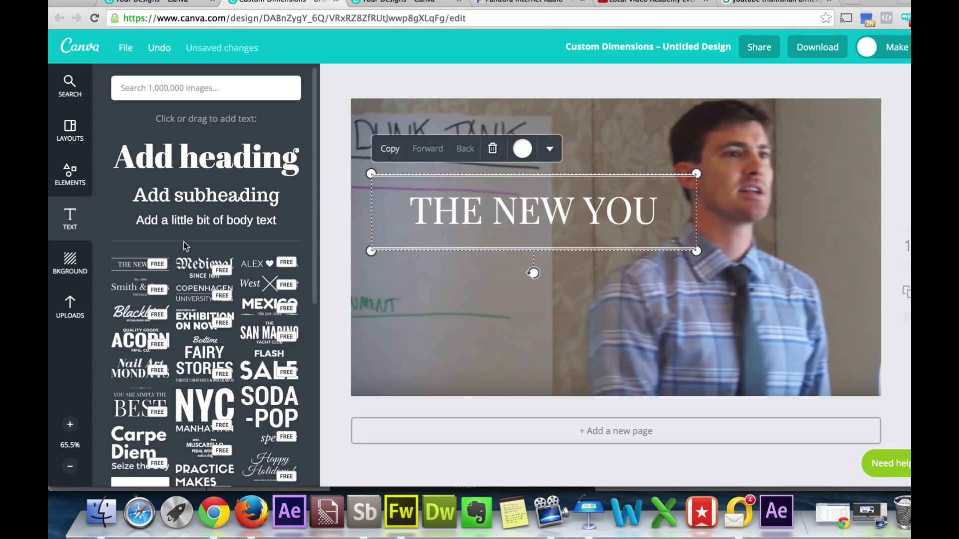
{"action": "left_click", "coordinate": [206, 270]}
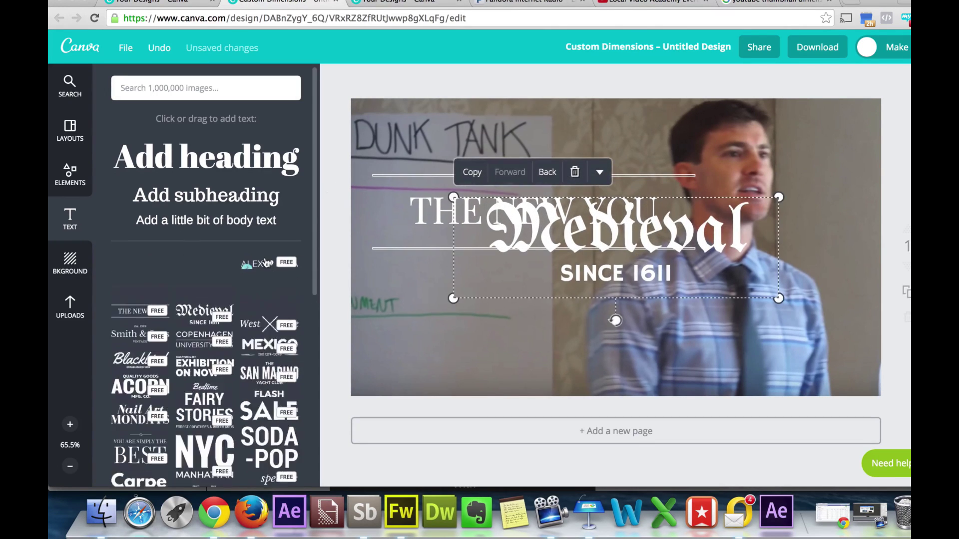
- Delete both the Medieval and The New You text elements
{"action": "left_click", "coordinate": [575, 174]}
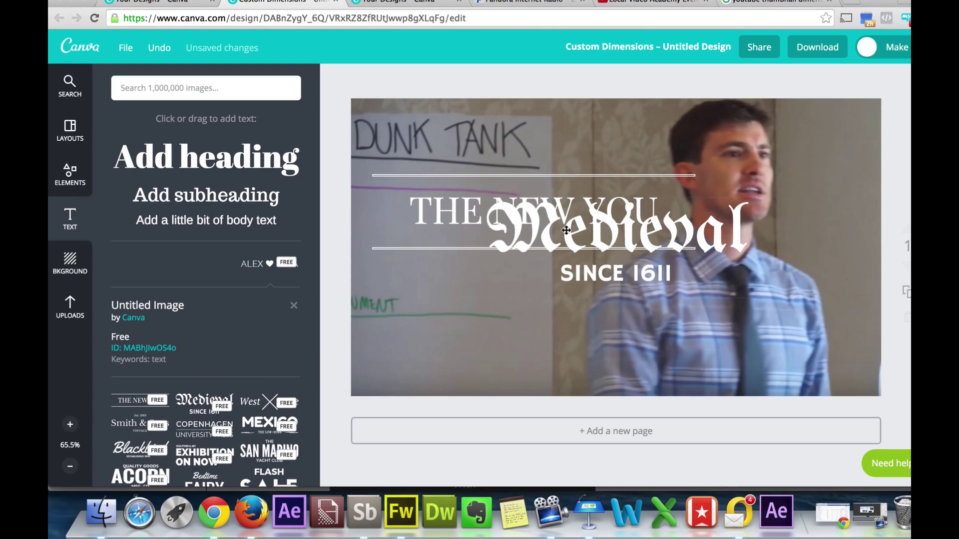
{"action": "double_click", "coordinate": [591, 230]}
{"action": "left_click", "coordinate": [575, 144]}
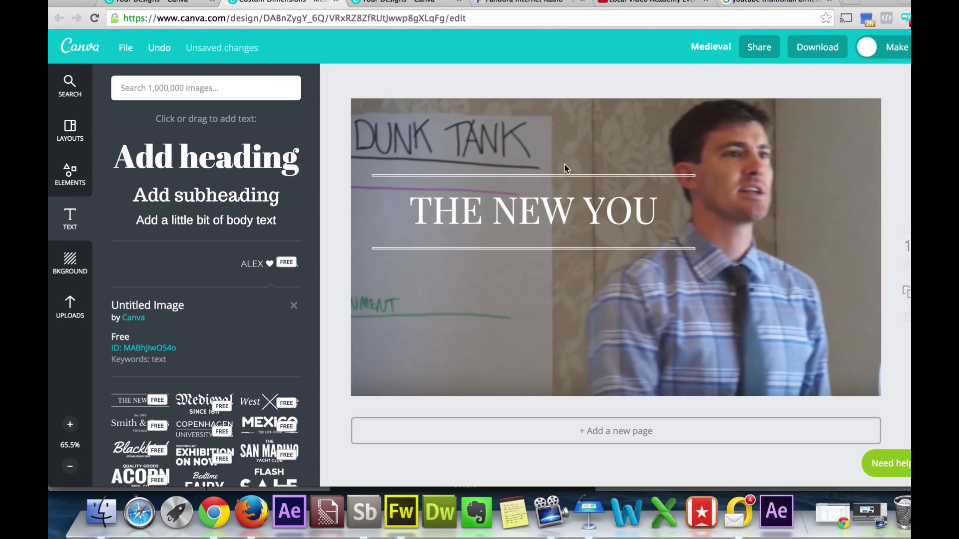
{"action": "double_click", "coordinate": [544, 216]}
{"action": "left_click", "coordinate": [492, 121]}
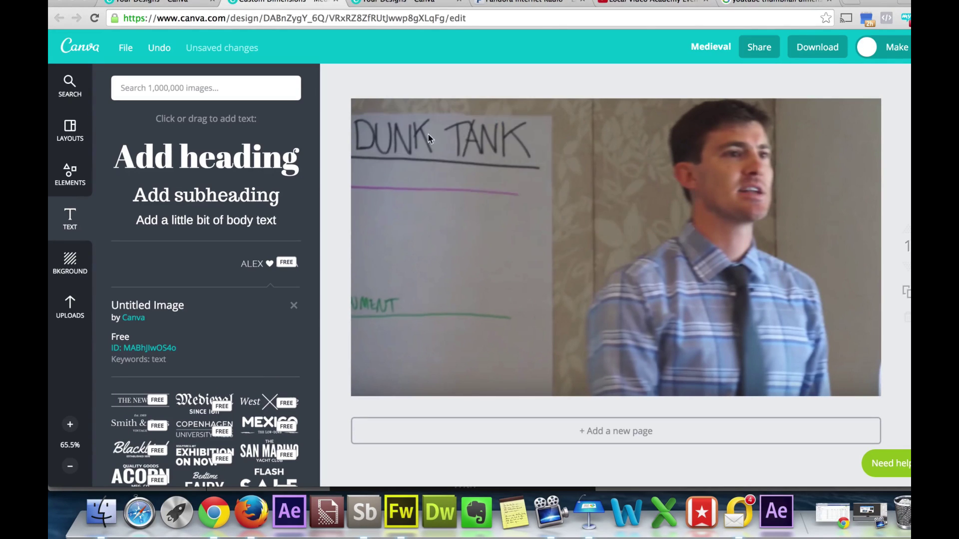
- Add a heading reading 'How To Get More' and move it to the photo's upper left
{"action": "left_click", "coordinate": [198, 158]}
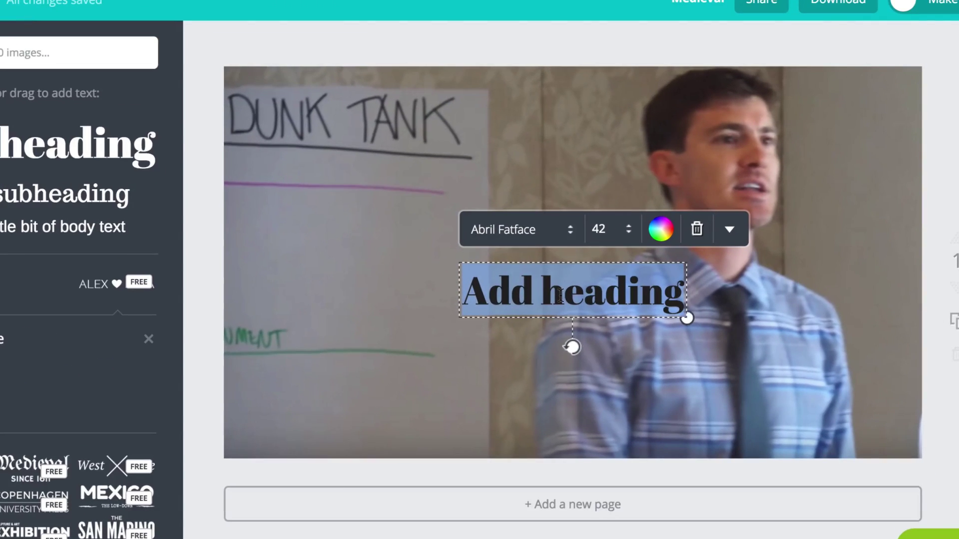
{"action": "type", "text": "YouTube"}
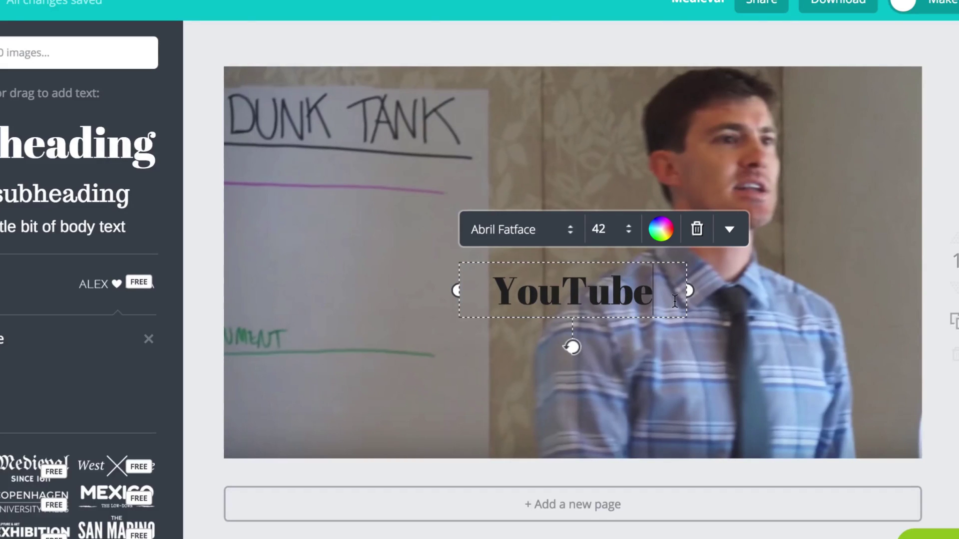
{"action": "double_click", "coordinate": [633, 294]}
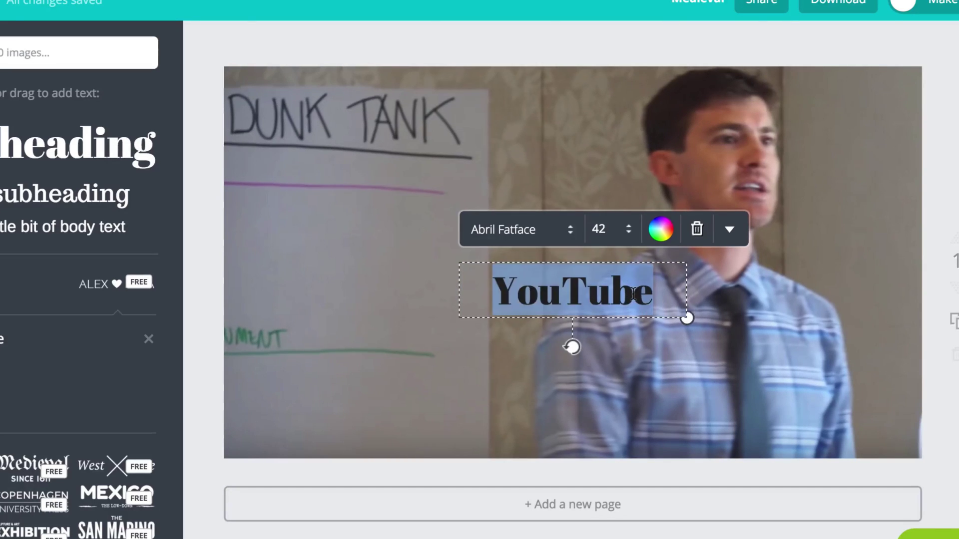
{"action": "type", "text": "How To get"}
{"action": "key", "text": "BackSpace"}
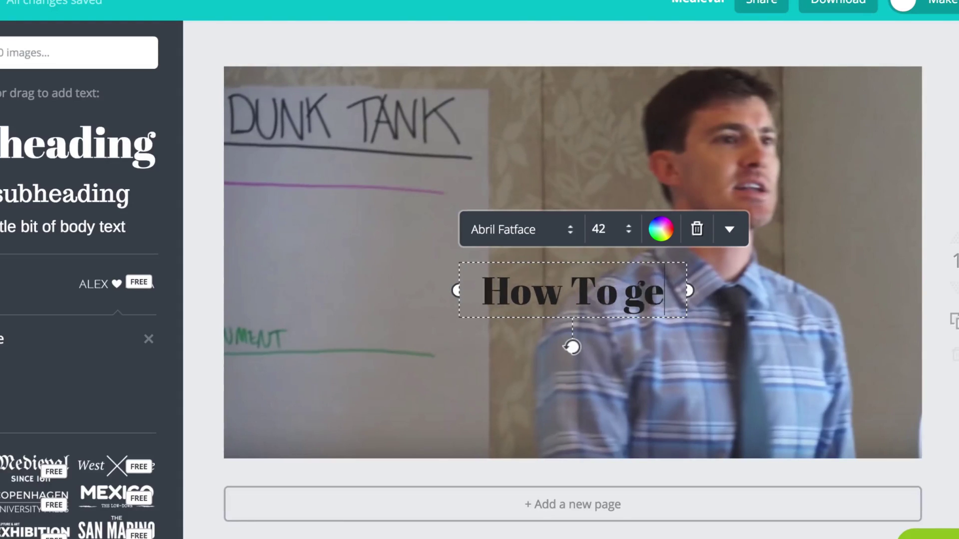
{"action": "key", "text": "BackSpace"}
{"action": "key", "text": "BackSpace"}
{"action": "type", "text": "Get More"}
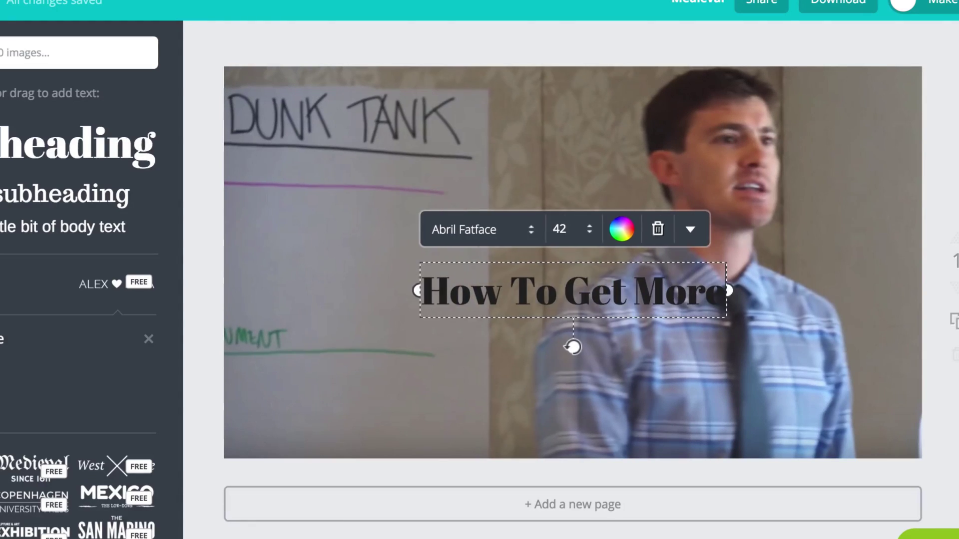
{"action": "left_click_drag", "start_coordinate": [541, 293], "coordinate": [390, 176]}
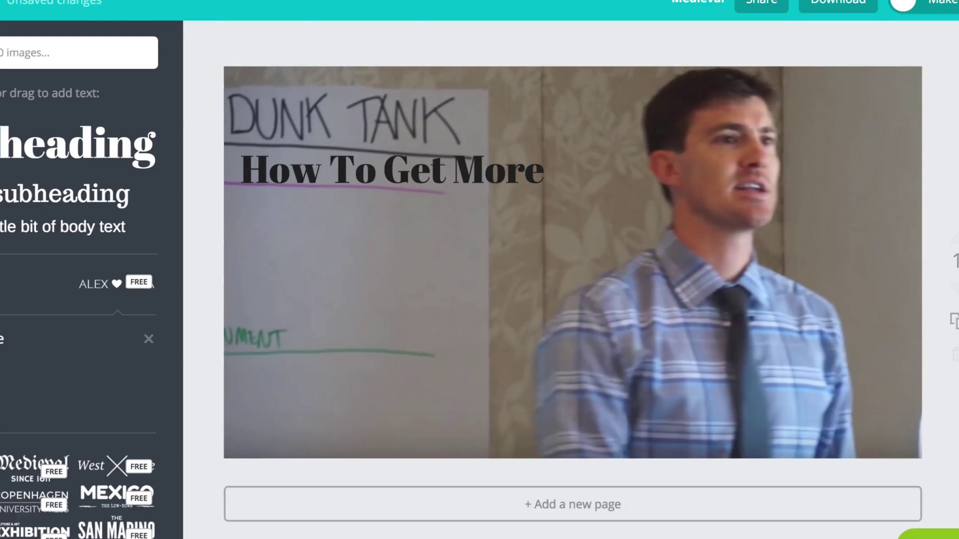
- Make the How To Get More heading white and add a second heading box
{"action": "left_click", "coordinate": [424, 156]}
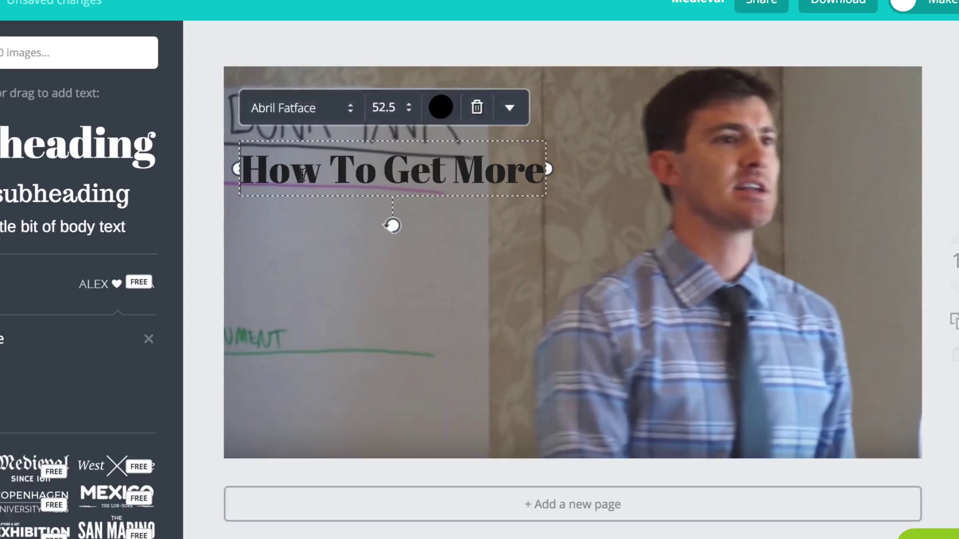
{"action": "left_click", "coordinate": [422, 177]}
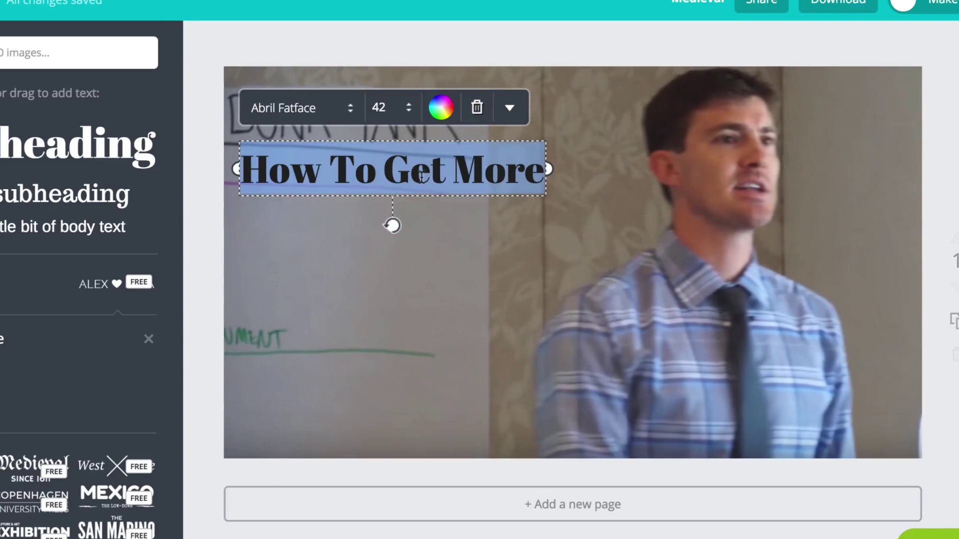
{"action": "left_click", "coordinate": [441, 114]}
{"action": "left_click", "coordinate": [418, 155]}
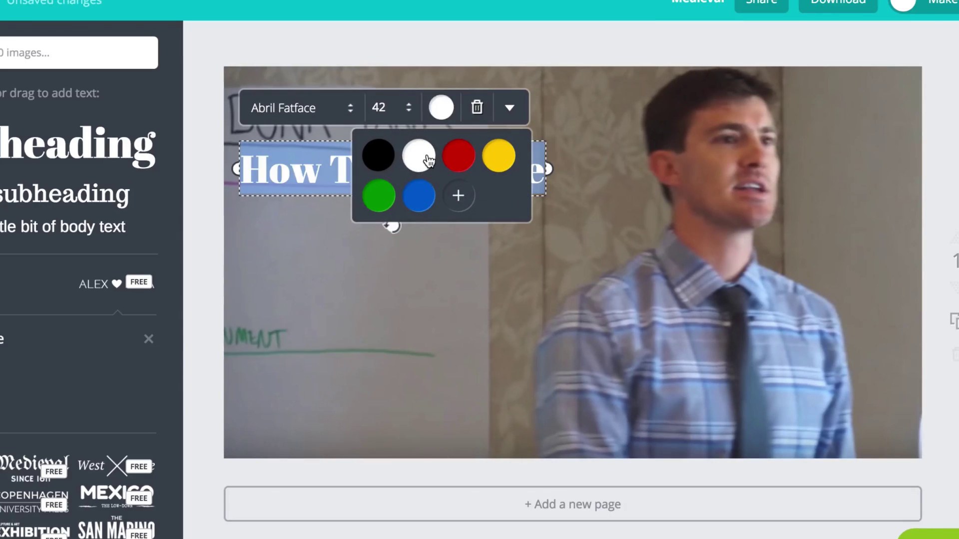
{"action": "left_click", "coordinate": [313, 230]}
{"action": "left_click", "coordinate": [358, 174]}
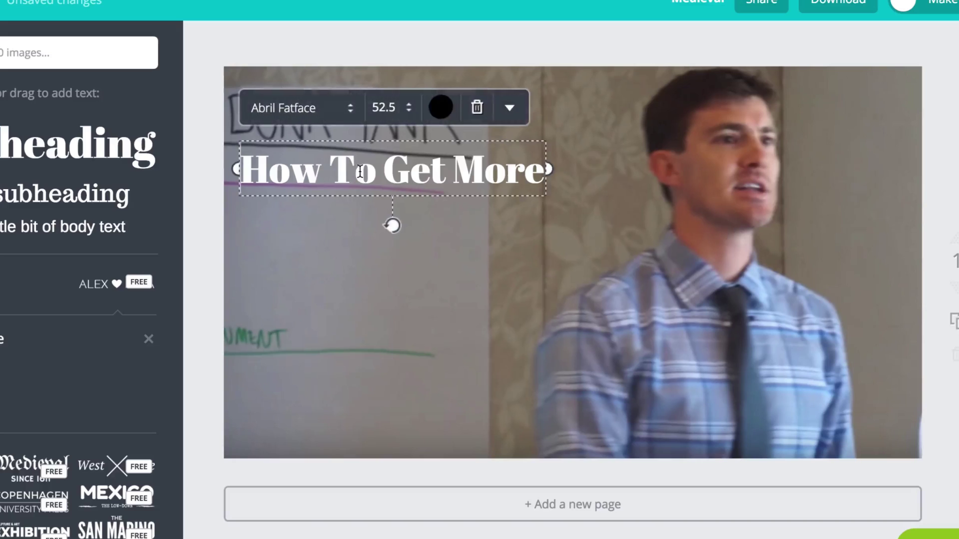
{"action": "left_click", "coordinate": [15, 155]}
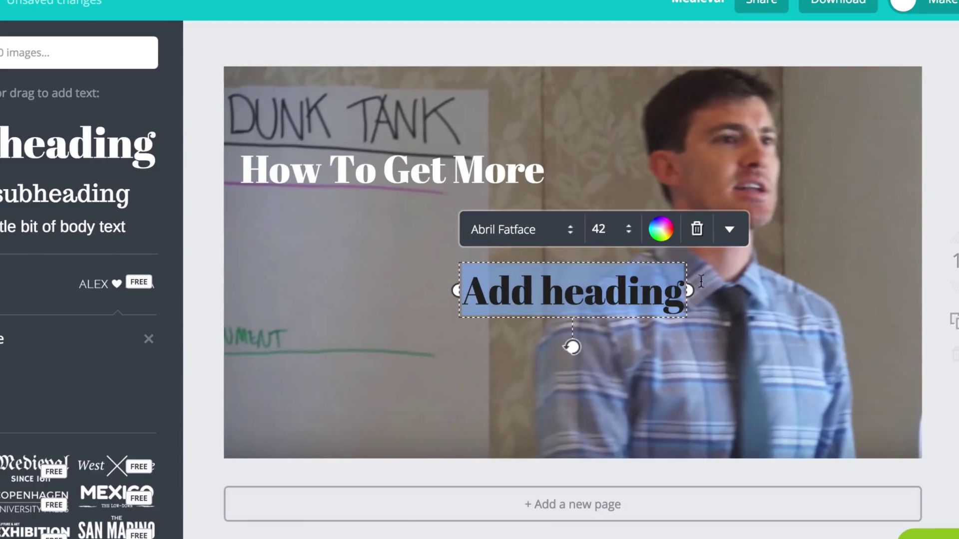
- Replace the extra heading with a 'YouTube Views' subheading at size 36
{"action": "left_click", "coordinate": [697, 229]}
{"action": "left_click_drag", "start_coordinate": [65, 194], "coordinate": [492, 276]}
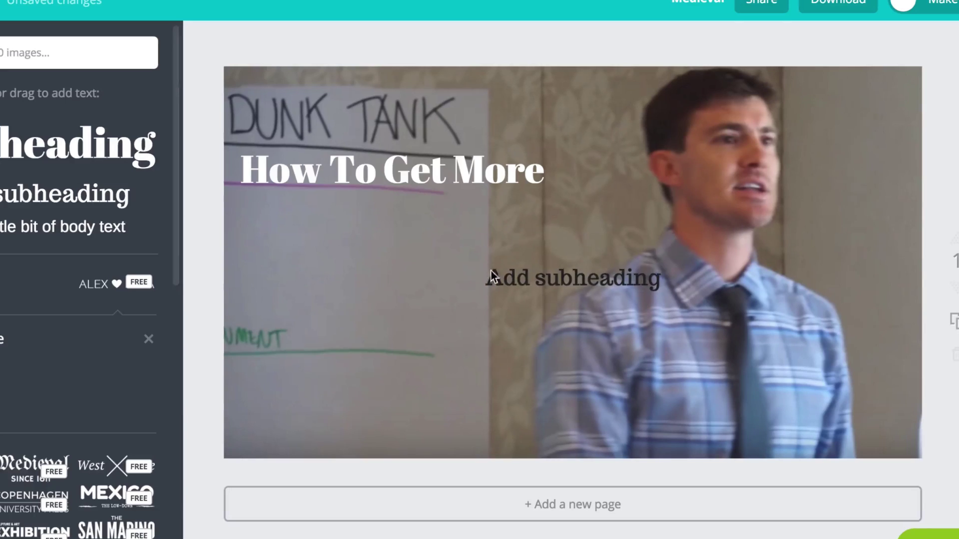
{"action": "type", "text": "YouTube Views"}
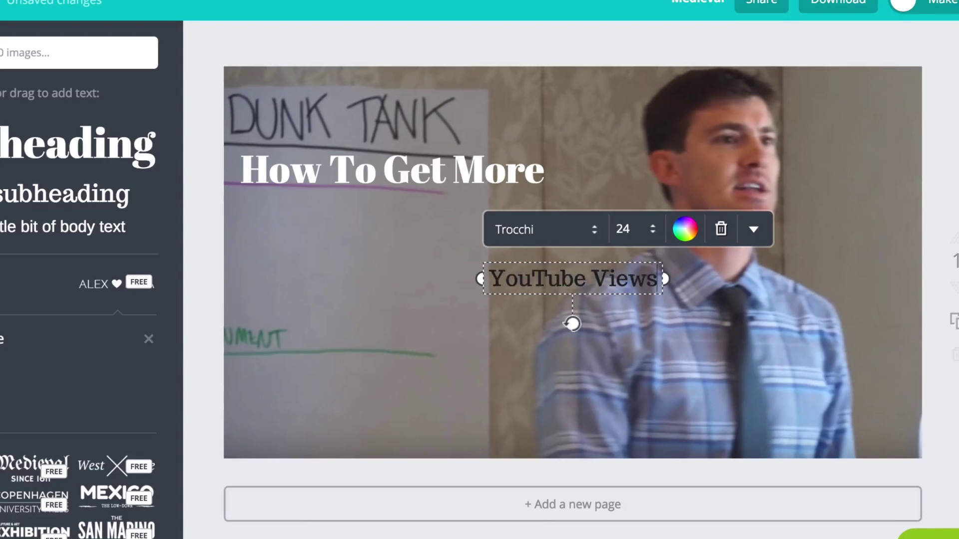
{"action": "double_click", "coordinate": [634, 270]}
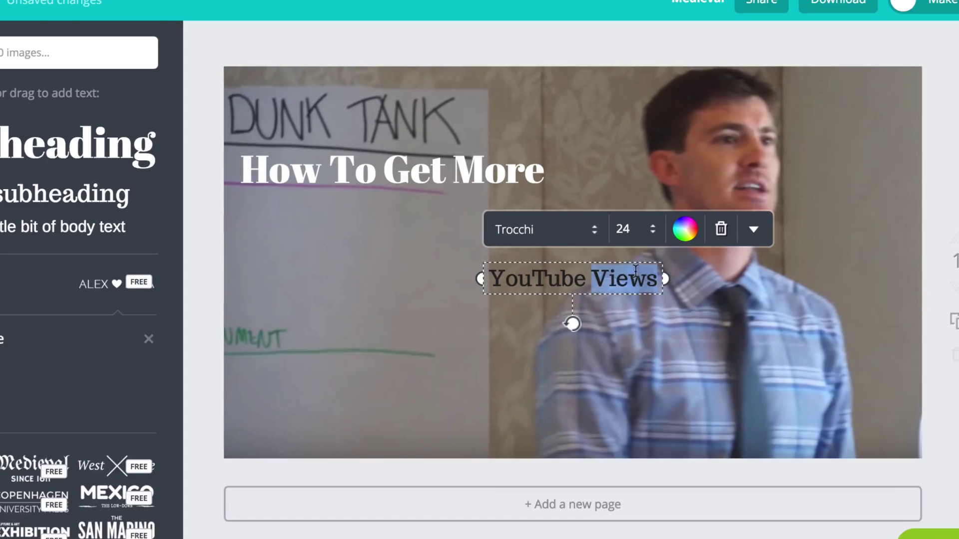
{"action": "triple_click", "coordinate": [618, 269]}
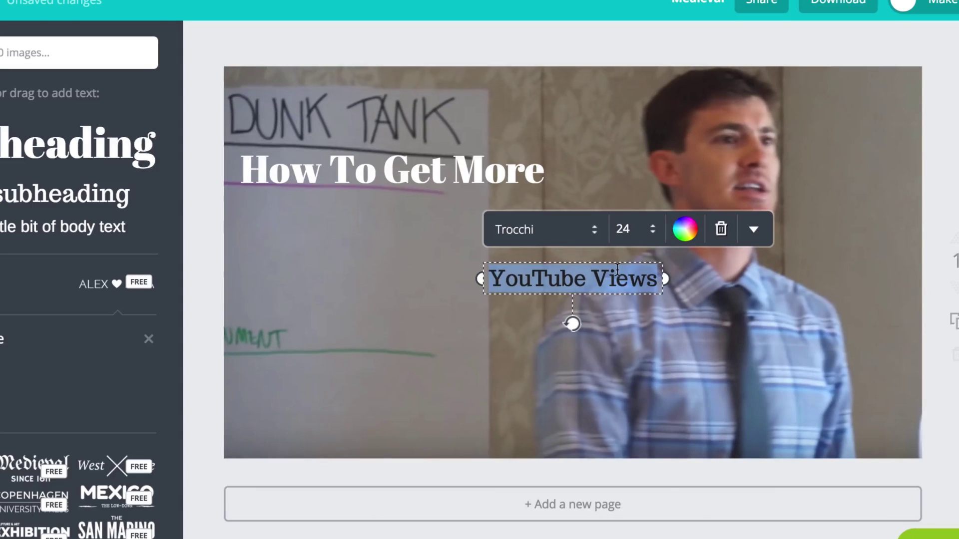
{"action": "left_click", "coordinate": [640, 232]}
{"action": "left_click", "coordinate": [652, 485]}
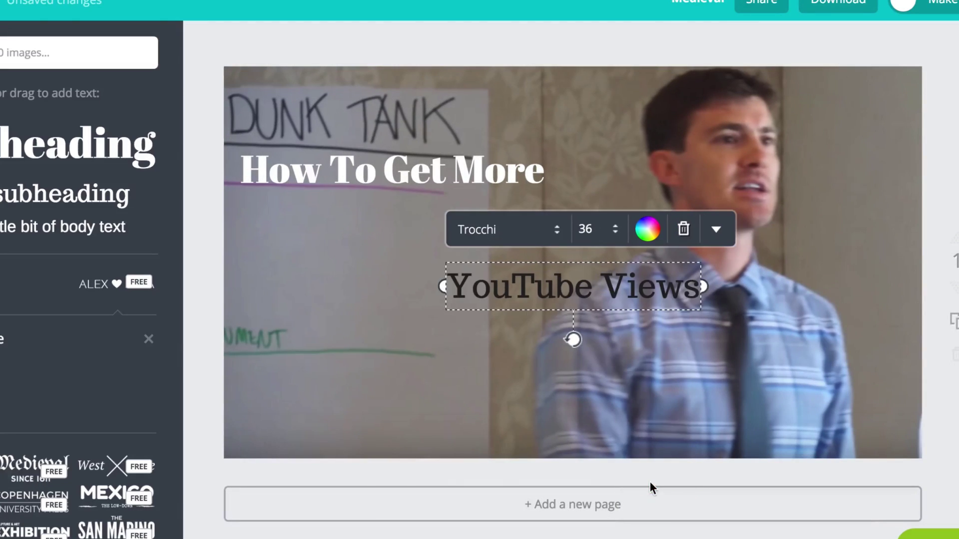
{"action": "key", "text": "Escape"}
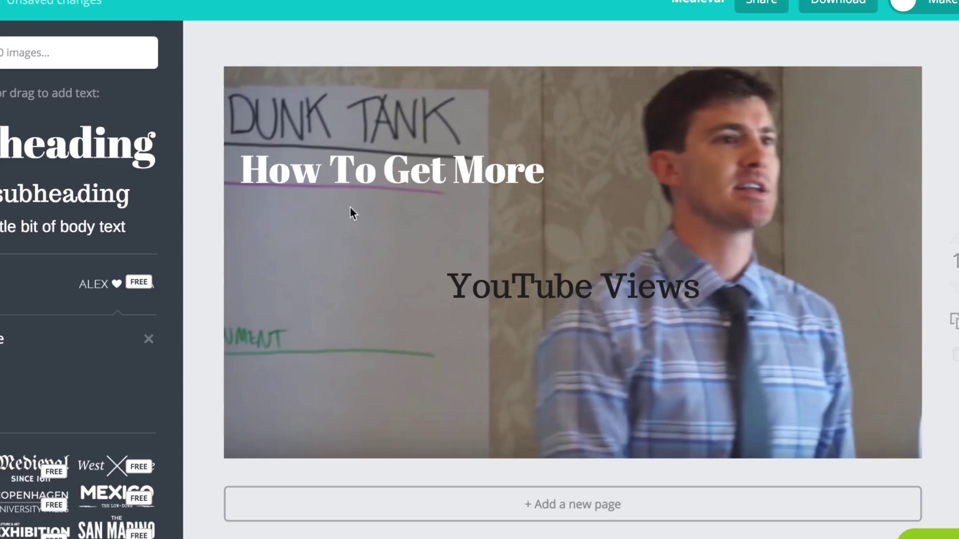
- Increase the YouTube Views subheading to size 56
{"action": "left_click", "coordinate": [520, 287]}
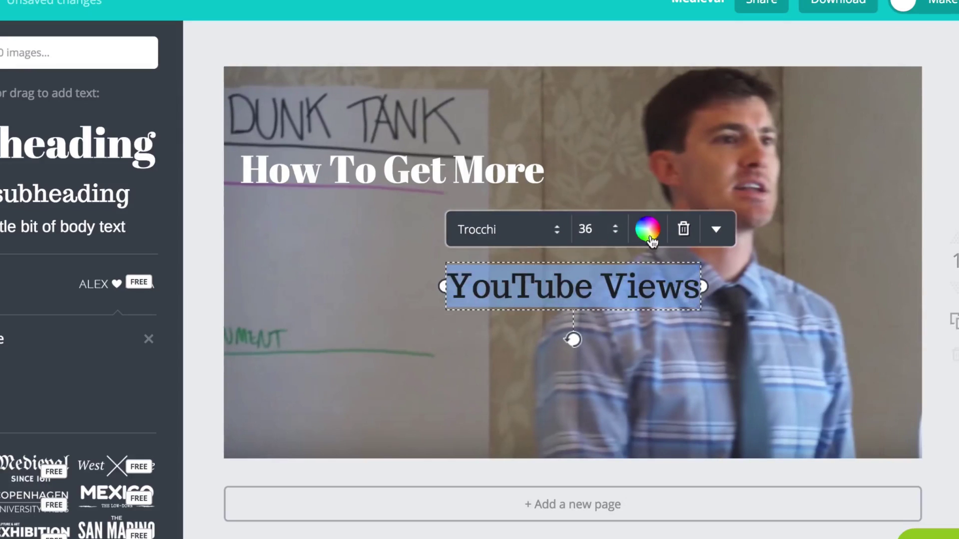
{"action": "left_click", "coordinate": [615, 230]}
{"action": "scroll", "coordinate": [616, 430], "scroll_direction": "down", "scroll_amount": 2}
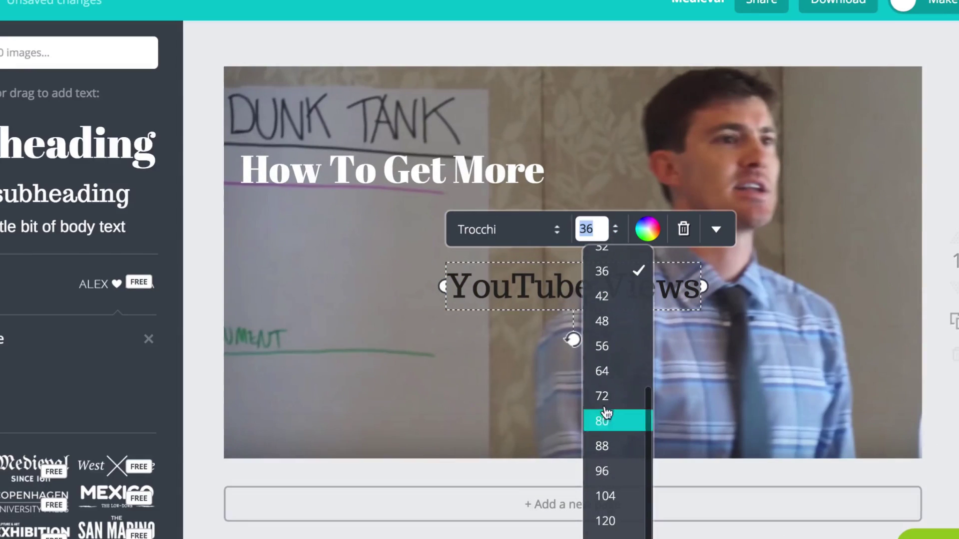
{"action": "left_click", "coordinate": [611, 345]}
- Set the heading to size 48 on one line and move YouTube Views just below it
{"action": "left_click", "coordinate": [400, 171]}
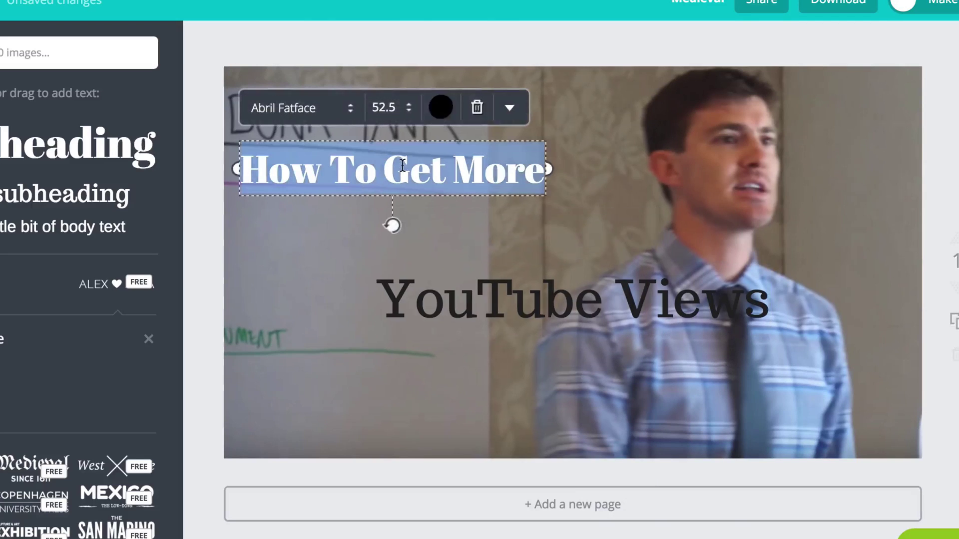
{"action": "left_click", "coordinate": [385, 107]}
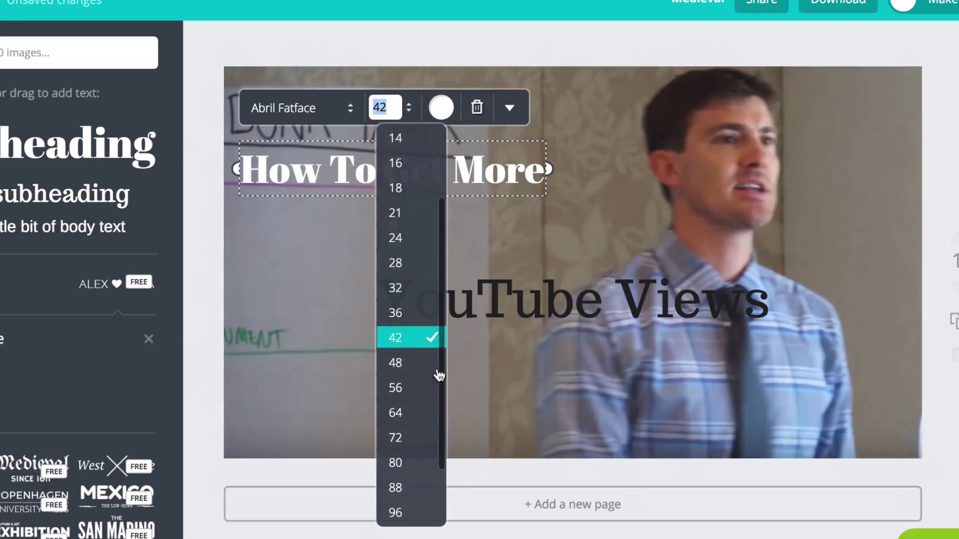
{"action": "left_click", "coordinate": [407, 362]}
{"action": "left_click_drag", "start_coordinate": [545, 203], "coordinate": [619, 203]}
{"action": "left_click", "coordinate": [583, 304]}
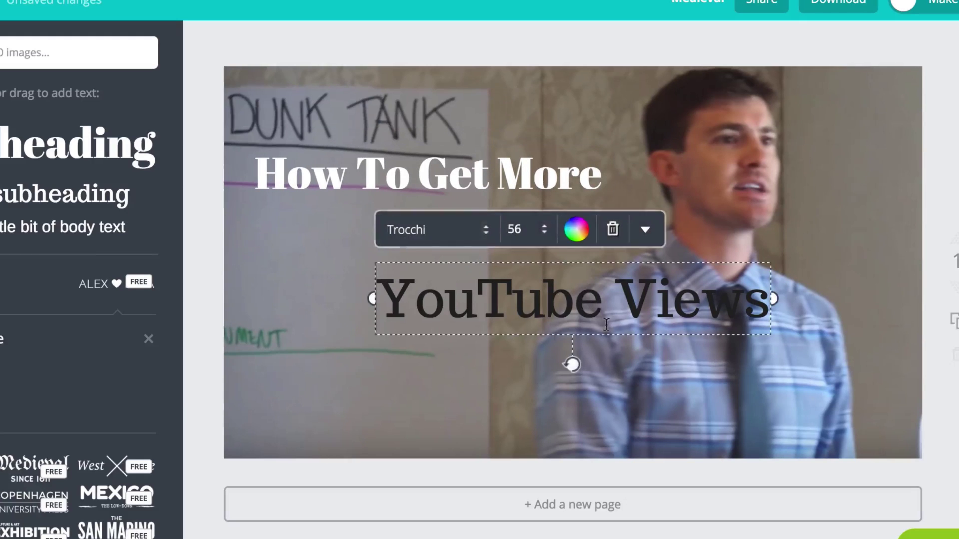
{"action": "left_click_drag", "start_coordinate": [601, 336], "coordinate": [476, 275]}
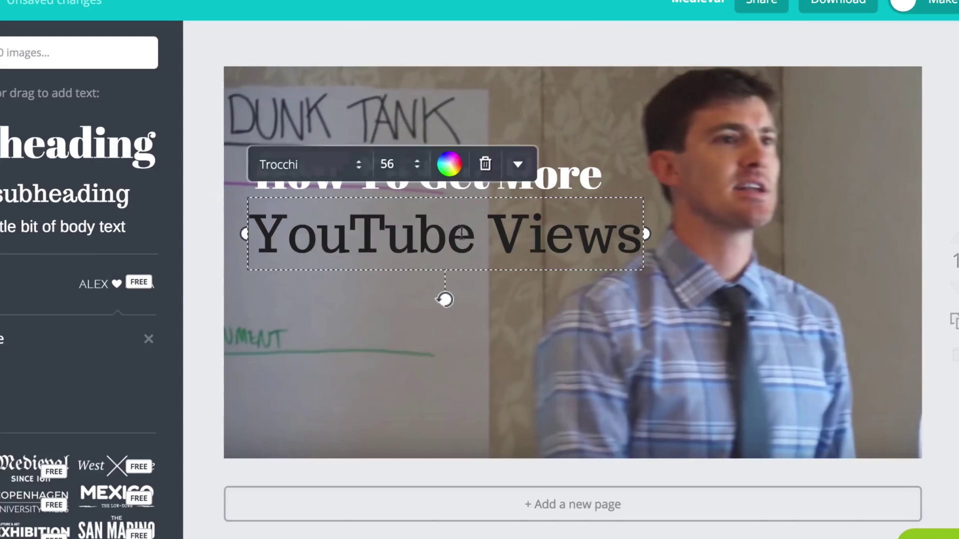
{"action": "left_click", "coordinate": [317, 169]}
- Set YouTube Views in the Antic font and delete the stray letters before it
{"action": "scroll", "coordinate": [319, 179], "scroll_direction": "up", "scroll_amount": 20}
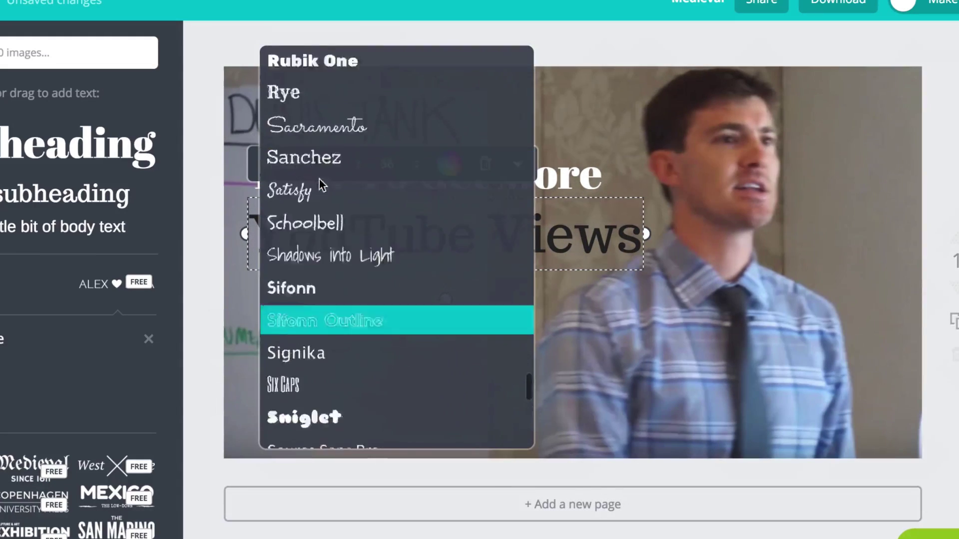
{"action": "scroll", "coordinate": [319, 180], "scroll_direction": "up", "scroll_amount": 20}
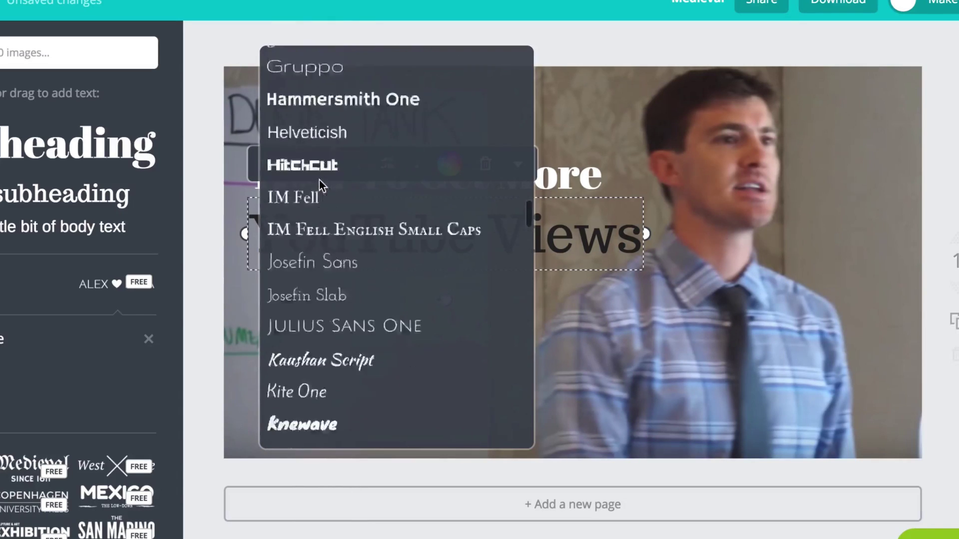
{"action": "scroll", "coordinate": [311, 150], "scroll_direction": "up", "scroll_amount": 20}
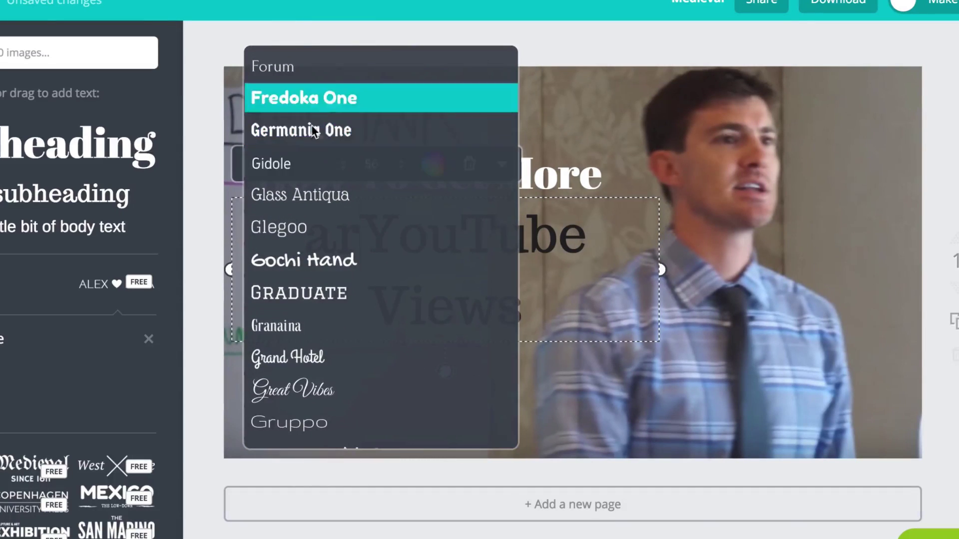
{"action": "scroll", "coordinate": [305, 250], "scroll_direction": "down", "scroll_amount": 5}
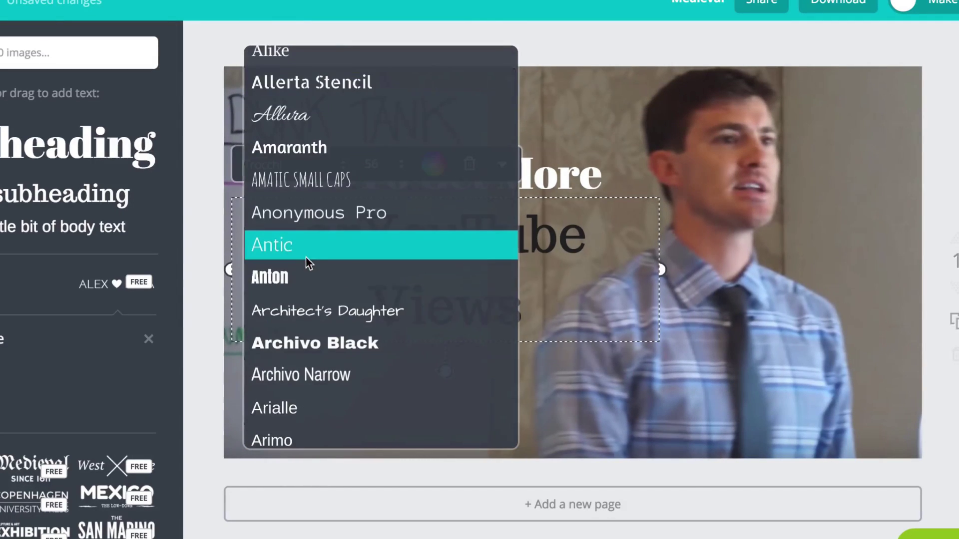
{"action": "left_click", "coordinate": [306, 252]}
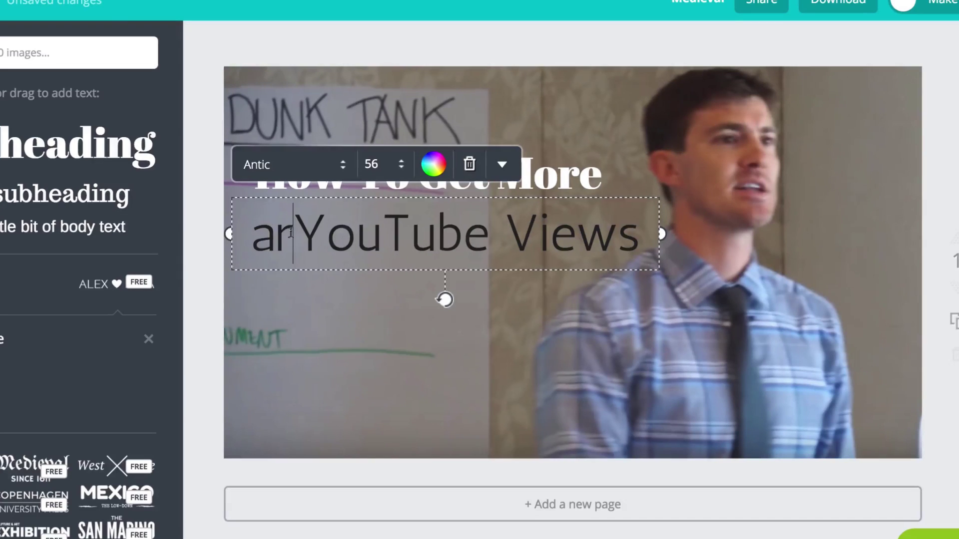
{"action": "left_click_drag", "start_coordinate": [293, 231], "coordinate": [234, 230]}
{"action": "key", "text": "BackSpace"}
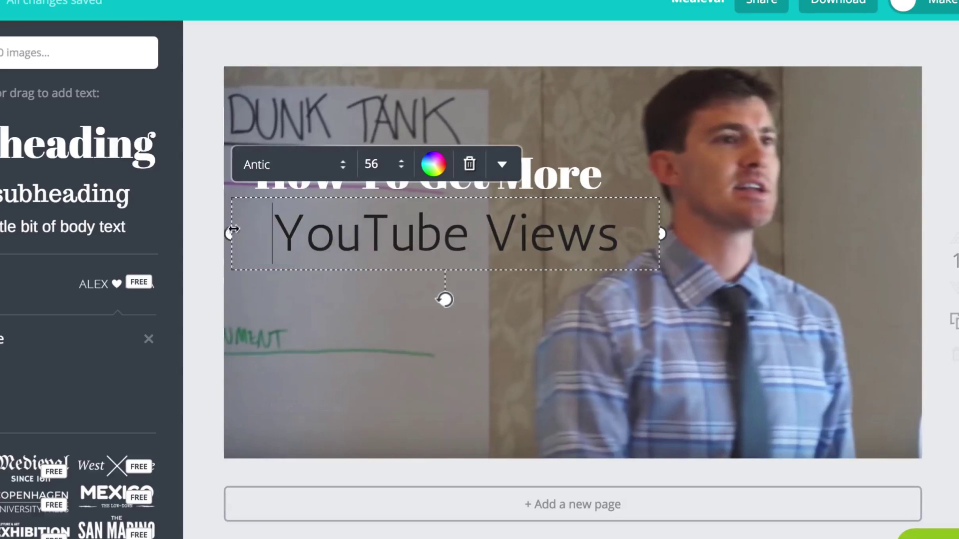
{"action": "left_click", "coordinate": [300, 325]}
{"action": "left_click", "coordinate": [317, 172]}
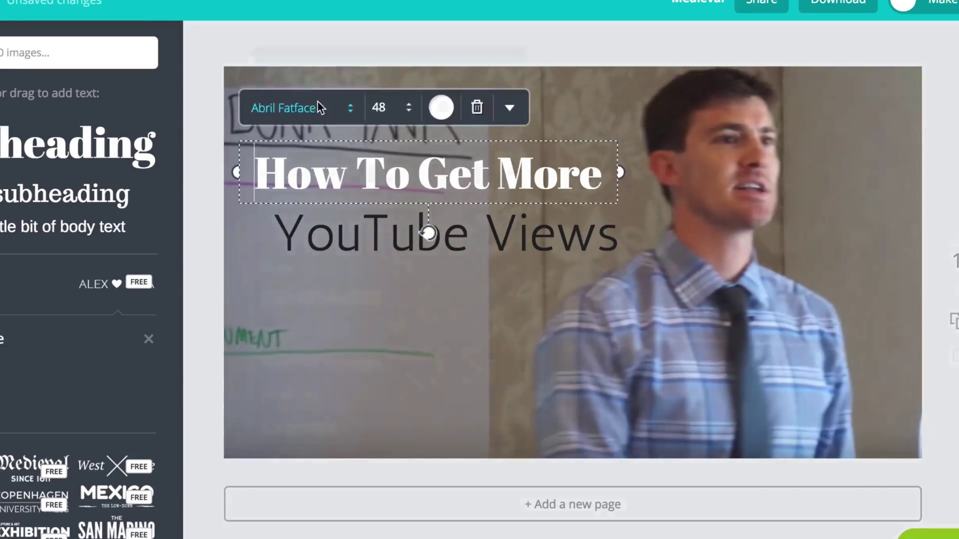
{"action": "left_click", "coordinate": [318, 107]}
- Switch the heading to Antic, remove its stray 'n', and left-align YouTube Views beneath it
{"action": "scroll", "coordinate": [358, 270], "scroll_direction": "down", "scroll_amount": 5}
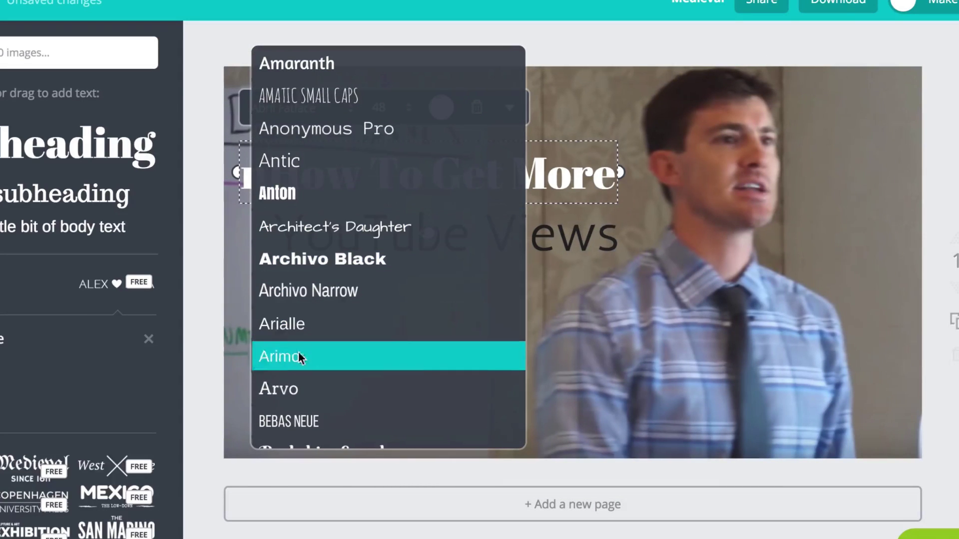
{"action": "left_click", "coordinate": [325, 171]}
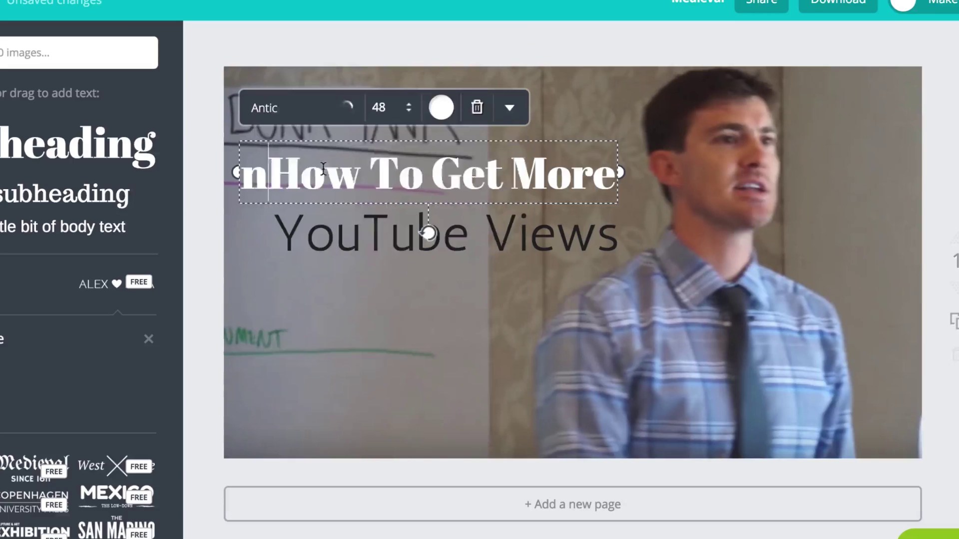
{"action": "left_click_drag", "start_coordinate": [273, 171], "coordinate": [225, 171]}
{"action": "key", "text": "BackSpace"}
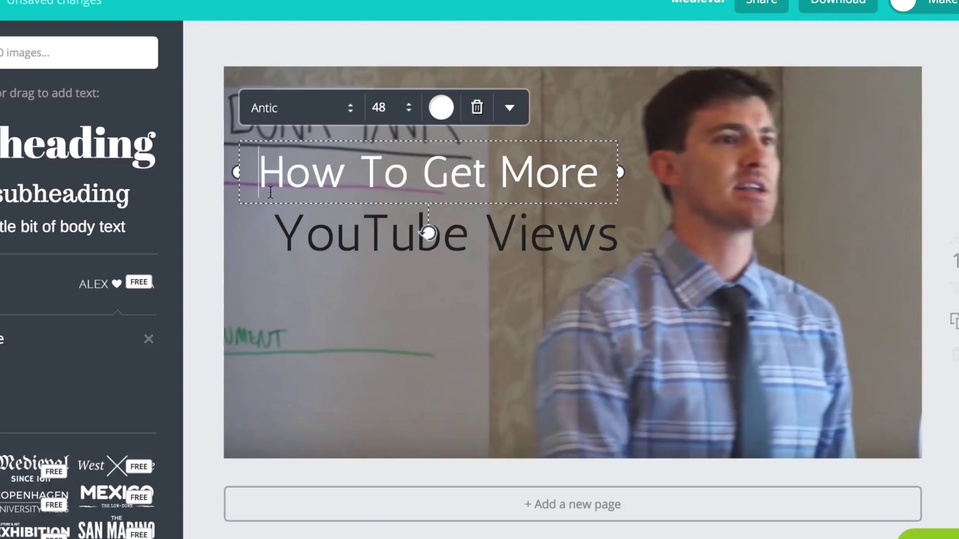
{"action": "left_click", "coordinate": [443, 300]}
{"action": "left_click", "coordinate": [446, 191]}
{"action": "left_click", "coordinate": [428, 229]}
{"action": "left_click_drag", "start_coordinate": [542, 239], "coordinate": [528, 242]}
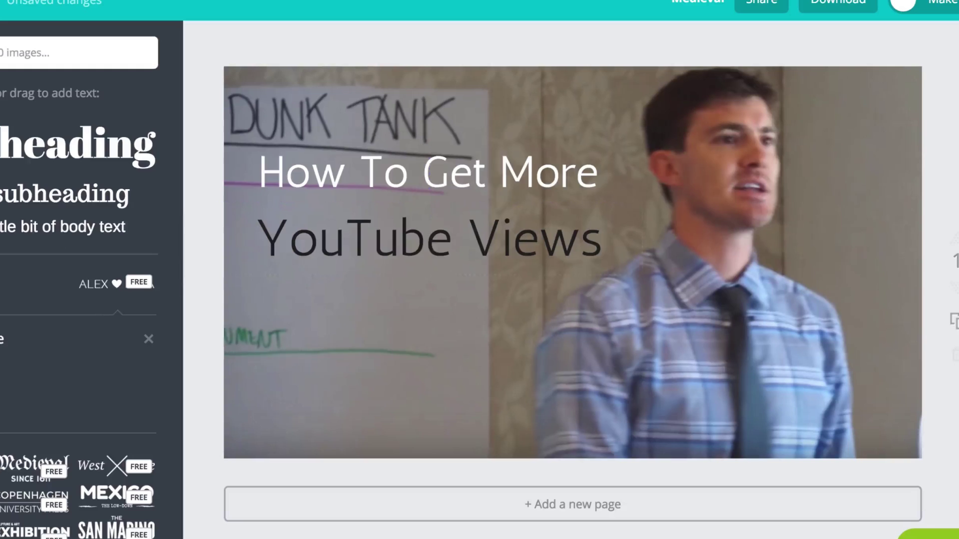
- Add a crimson square from the Elements illustrations to the thumbnail
{"action": "left_click", "coordinate": [21, 124]}
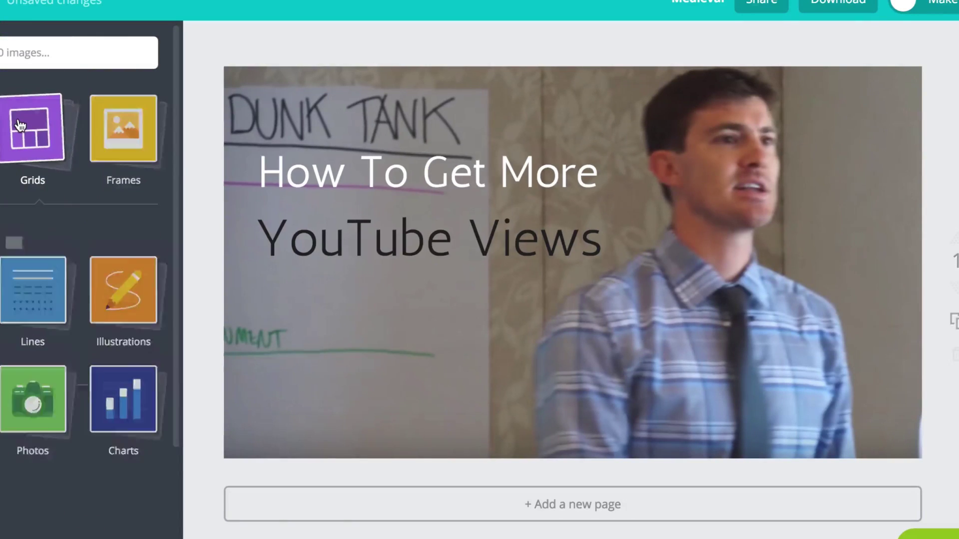
{"action": "left_click", "coordinate": [20, 125]}
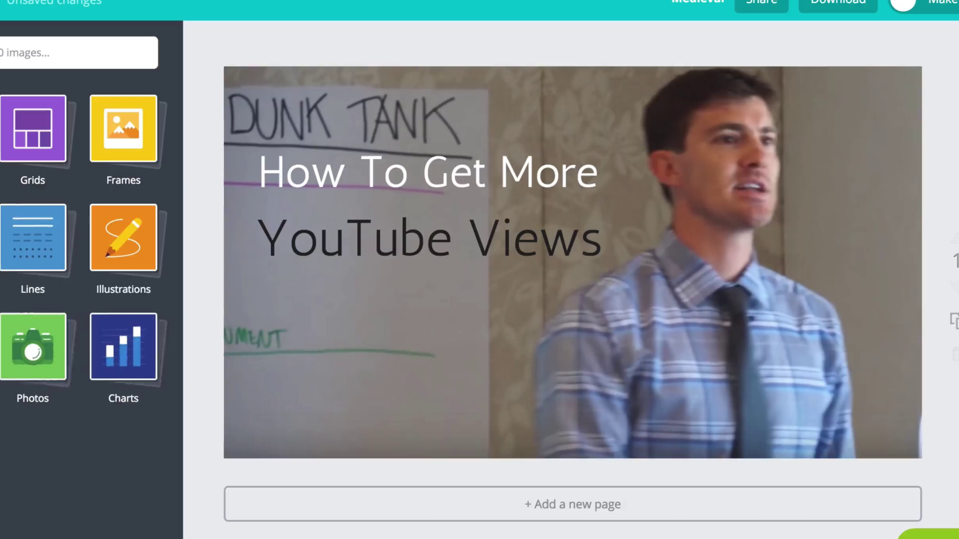
{"action": "left_click", "coordinate": [129, 221]}
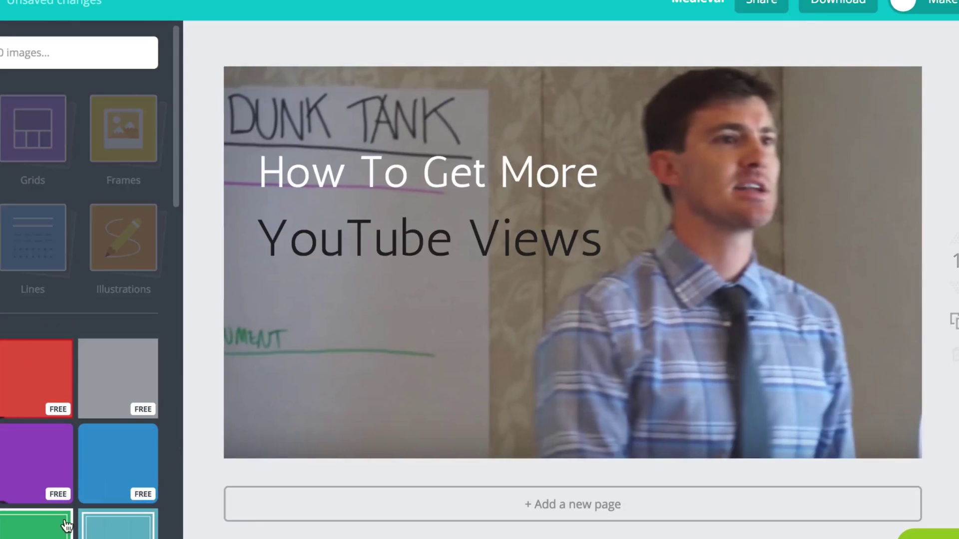
{"action": "scroll", "coordinate": [64, 509], "scroll_direction": "down", "scroll_amount": 4}
{"action": "scroll", "coordinate": [63, 508], "scroll_direction": "down", "scroll_amount": 2}
{"action": "scroll", "coordinate": [38, 336], "scroll_direction": "up", "scroll_amount": 4}
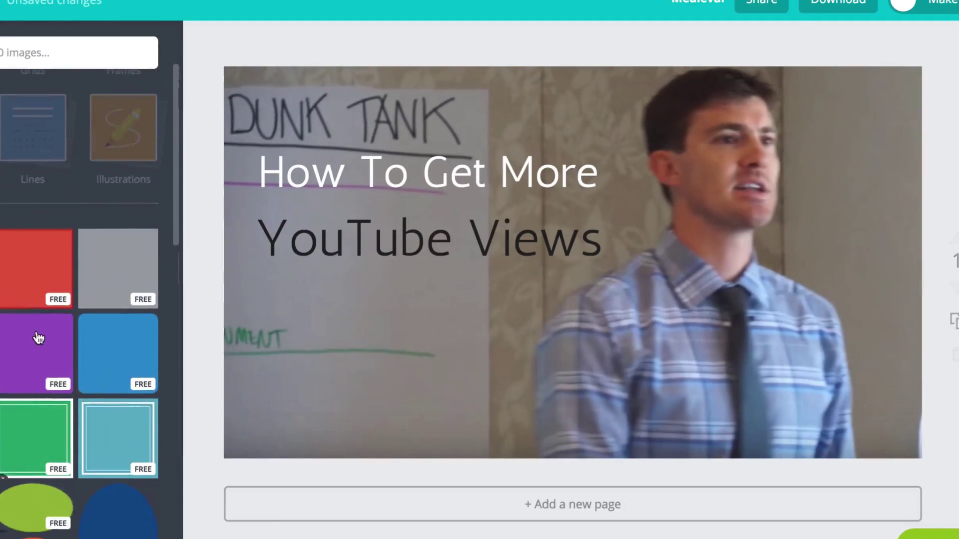
{"action": "left_click", "coordinate": [128, 265]}
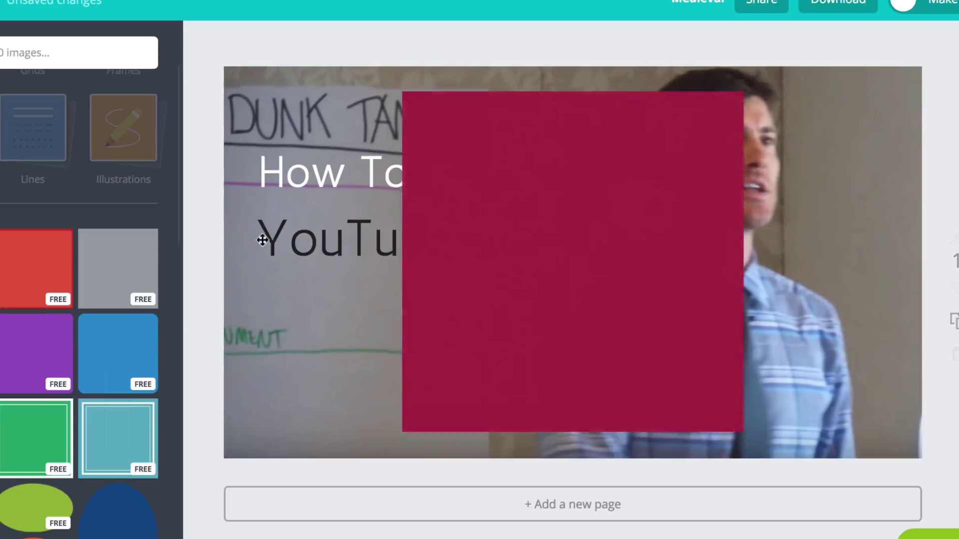
- Reshape the square into a bar spanning the title and send it behind the text
{"action": "left_click_drag", "start_coordinate": [362, 126], "coordinate": [449, 221]}
{"action": "left_click_drag", "start_coordinate": [600, 432], "coordinate": [452, 197]}
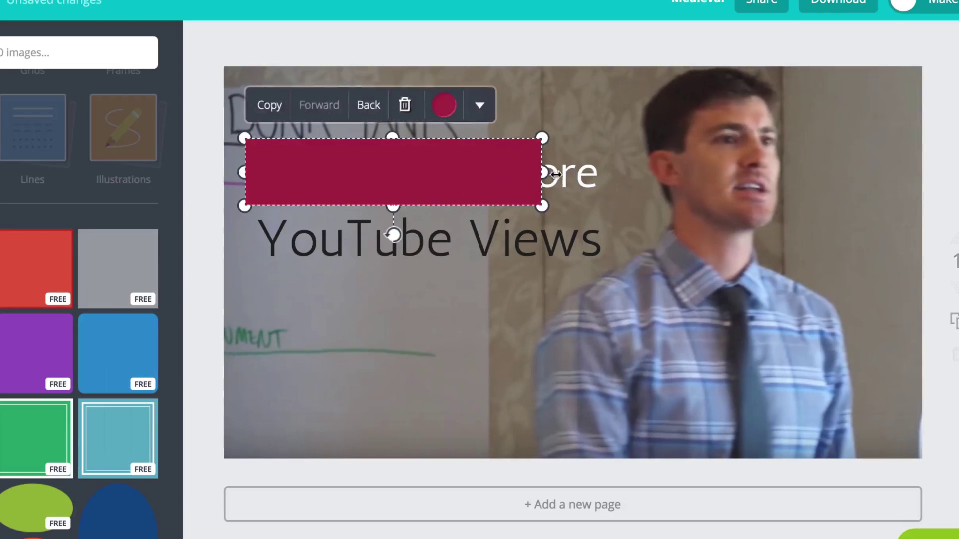
{"action": "left_click_drag", "start_coordinate": [542, 172], "coordinate": [610, 173]}
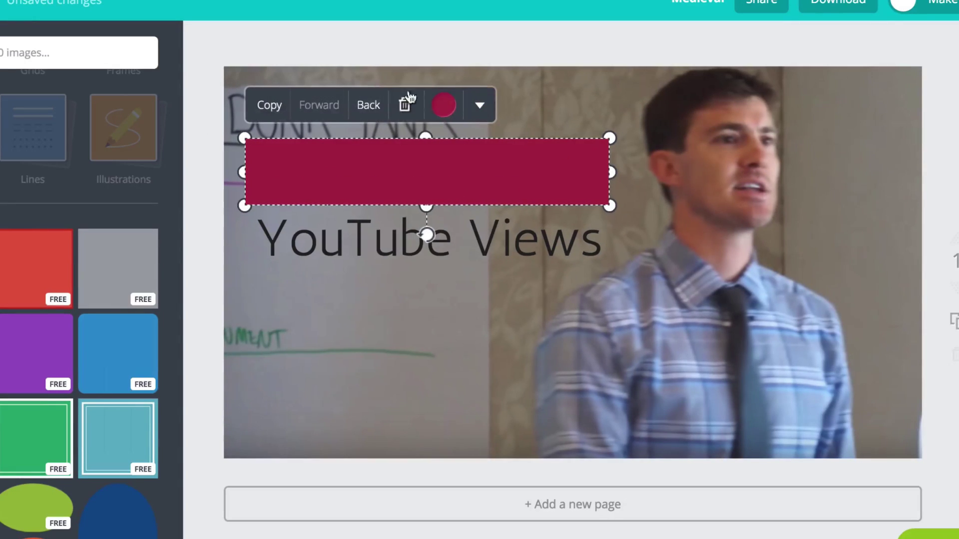
{"action": "left_click", "coordinate": [373, 109]}
{"action": "left_click", "coordinate": [374, 108]}
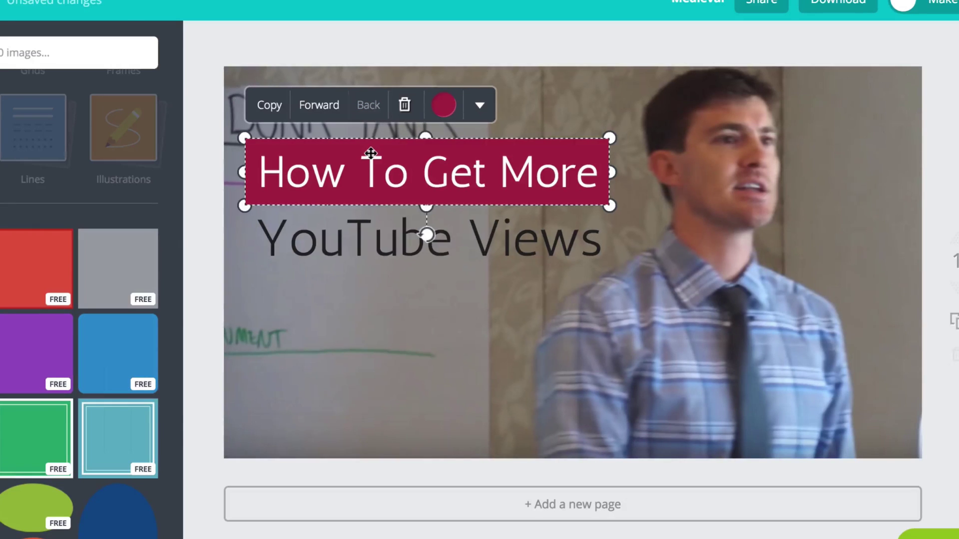
{"action": "left_click", "coordinate": [655, 247]}
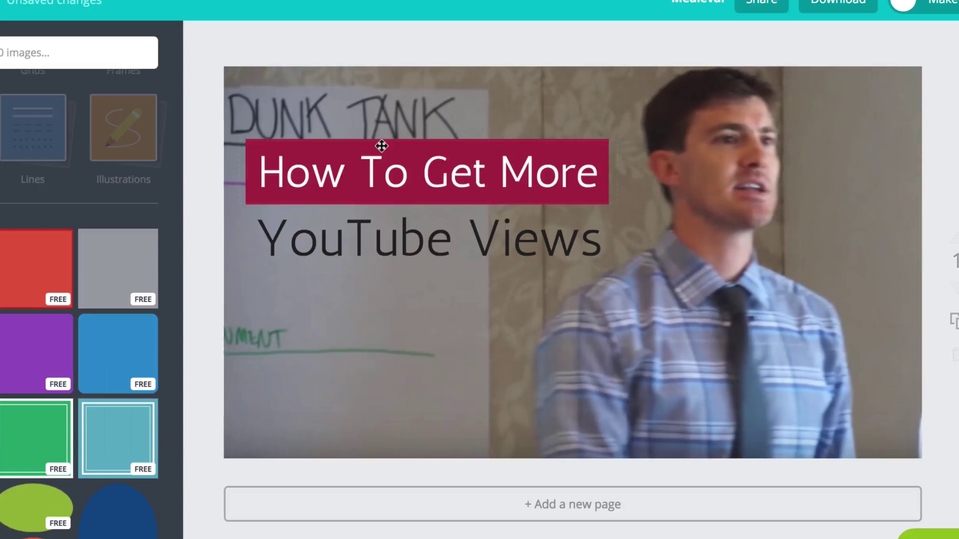
{"action": "left_click", "coordinate": [360, 239]}
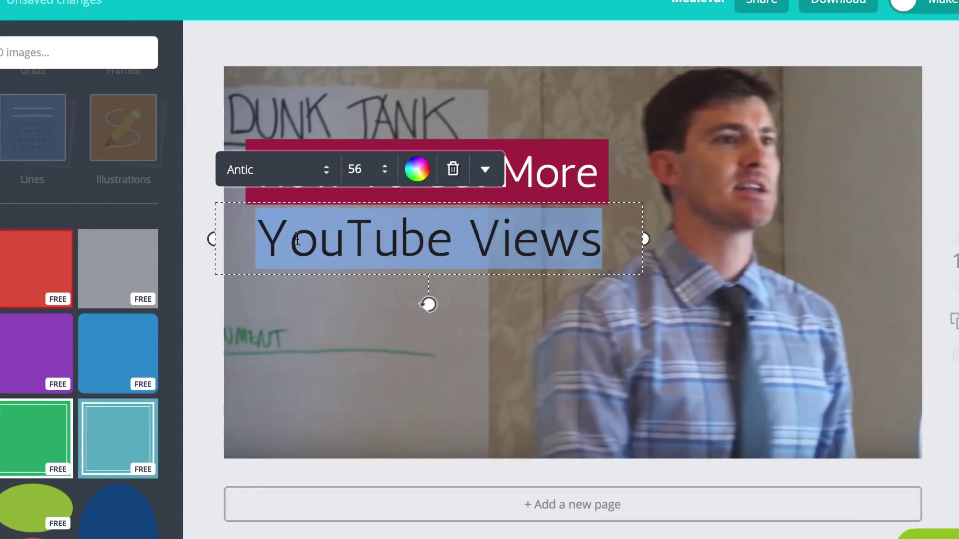
{"action": "triple_click", "coordinate": [343, 243]}
{"action": "left_click", "coordinate": [485, 170]}
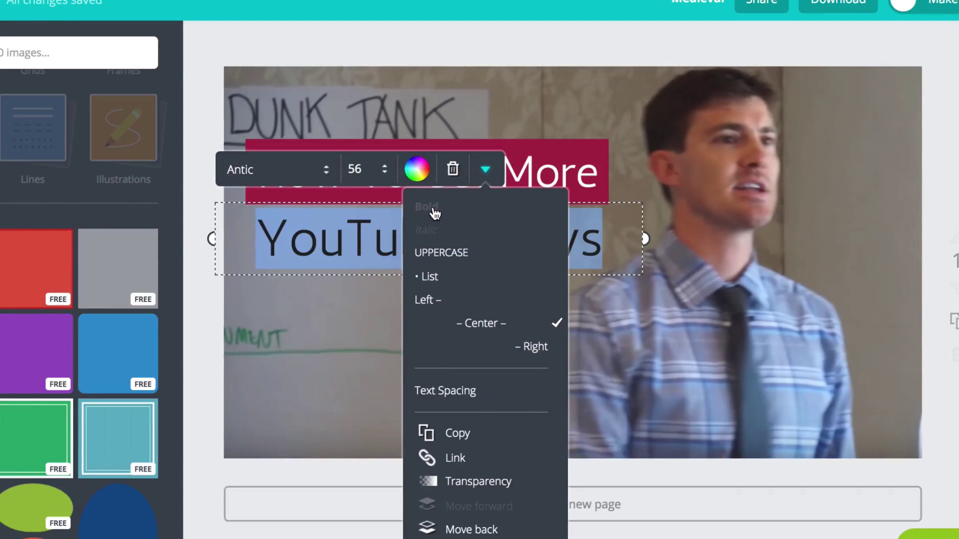
{"action": "left_click", "coordinate": [429, 302]}
{"action": "left_click", "coordinate": [428, 301]}
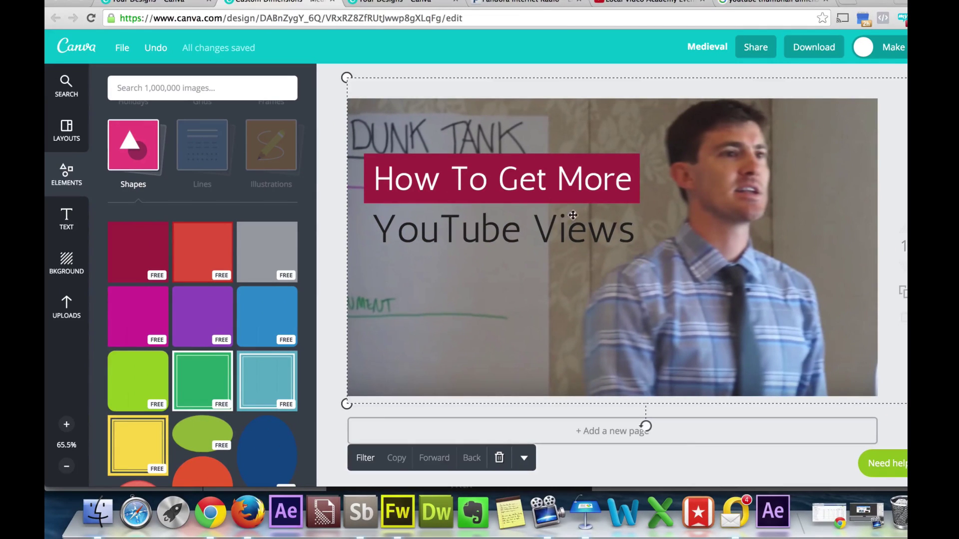
- Add a square and stretch it to cover the whole photo
{"action": "left_click", "coordinate": [328, 251]}
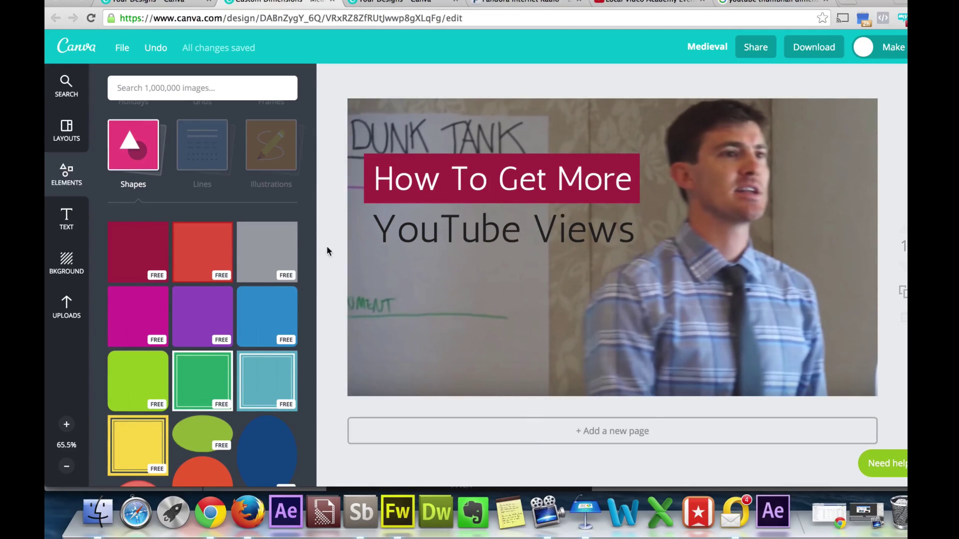
{"action": "left_click", "coordinate": [149, 261]}
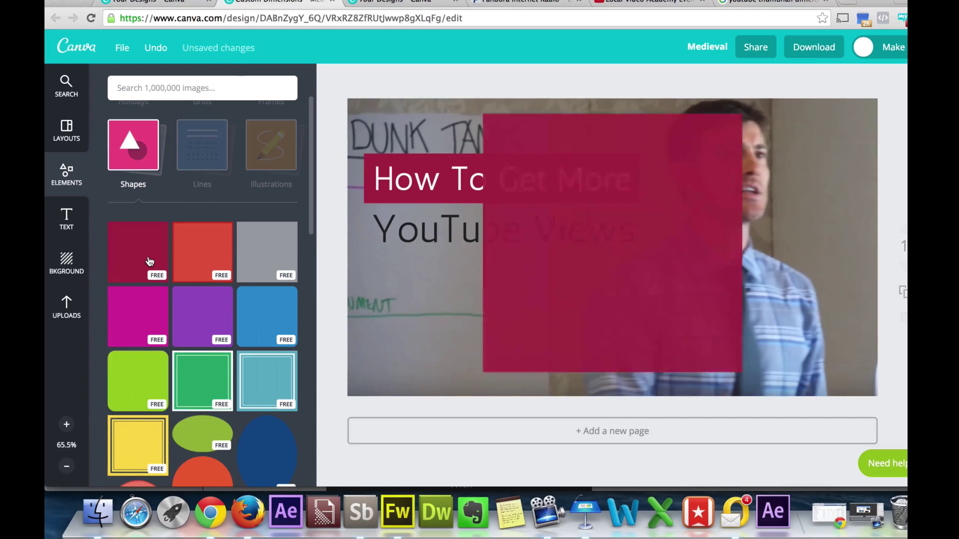
{"action": "left_click_drag", "start_coordinate": [568, 210], "coordinate": [423, 183]}
{"action": "left_click_drag", "start_coordinate": [603, 223], "coordinate": [897, 226]}
{"action": "left_click_drag", "start_coordinate": [619, 351], "coordinate": [619, 401]}
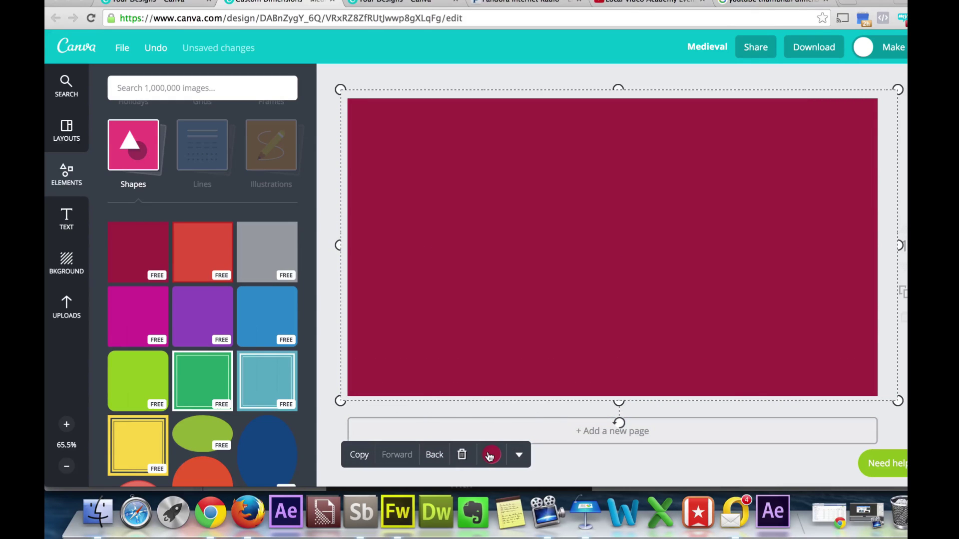
- Make the overlay black at 63 transparency and send it behind the title bar
{"action": "left_click", "coordinate": [489, 456]}
{"action": "left_click", "coordinate": [448, 388]}
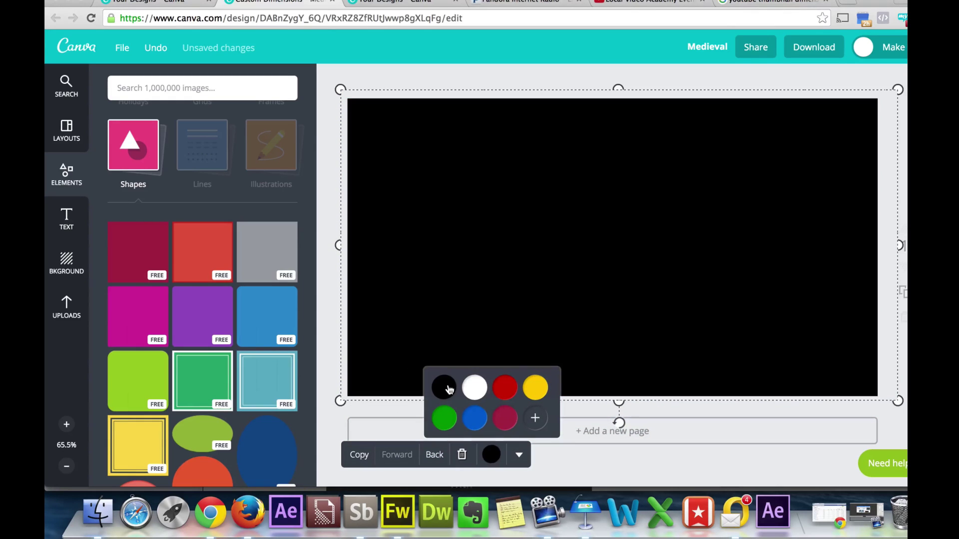
{"action": "left_click", "coordinate": [571, 353]}
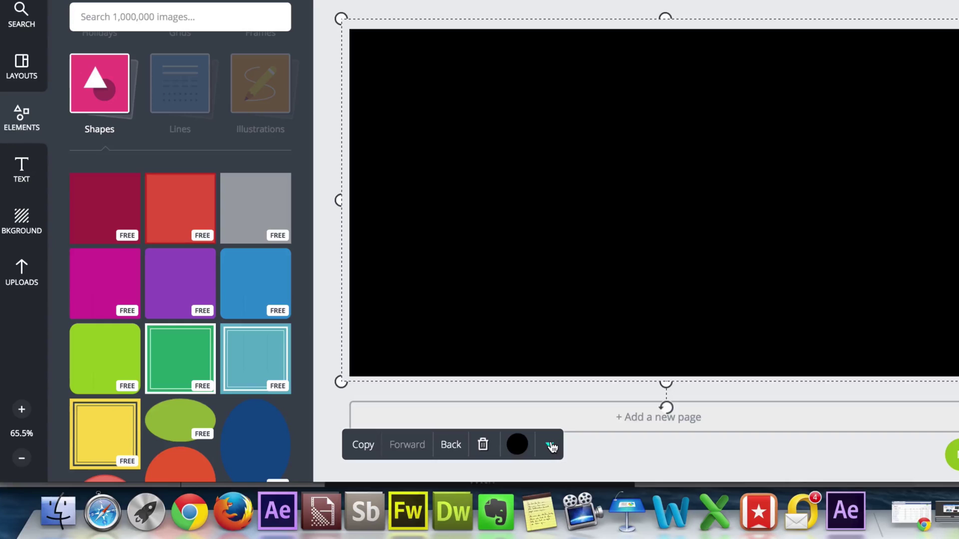
{"action": "scroll", "coordinate": [552, 440], "scroll_direction": "down", "scroll_amount": 1}
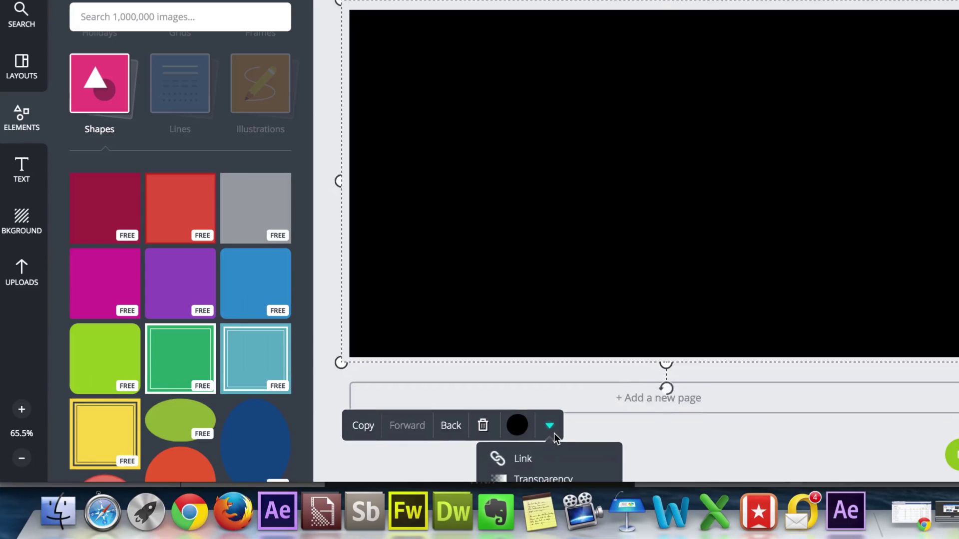
{"action": "left_click", "coordinate": [548, 477]}
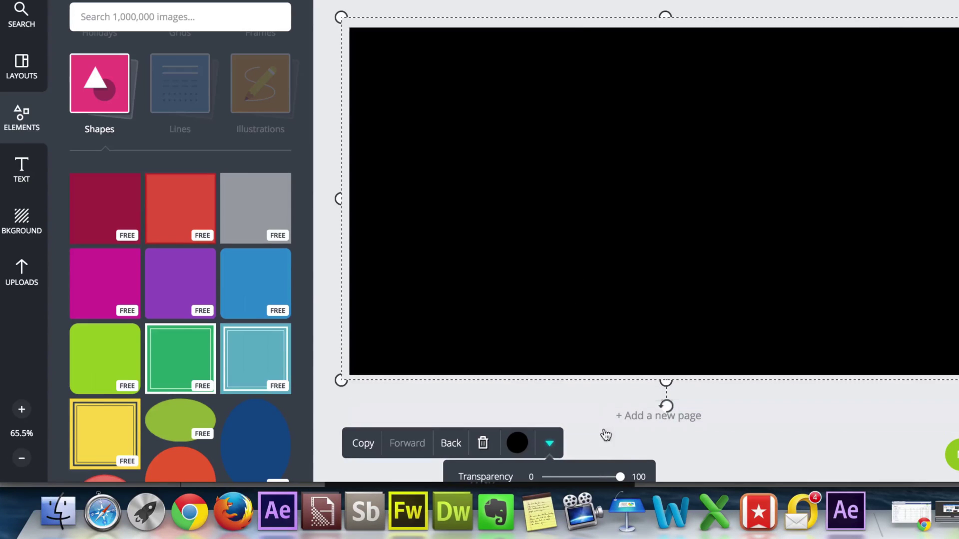
{"action": "left_click_drag", "start_coordinate": [620, 477], "coordinate": [594, 478]}
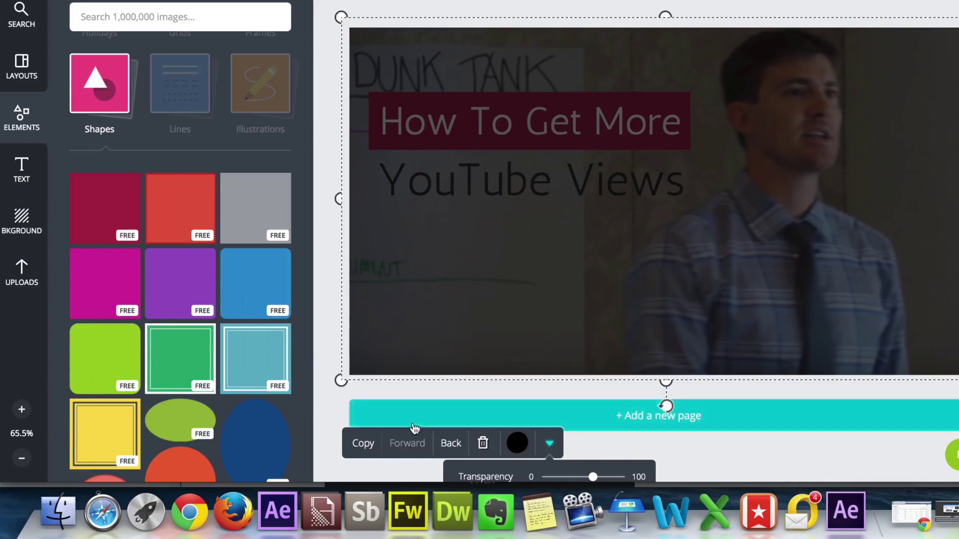
{"action": "left_click", "coordinate": [450, 444]}
{"action": "left_click", "coordinate": [451, 446]}
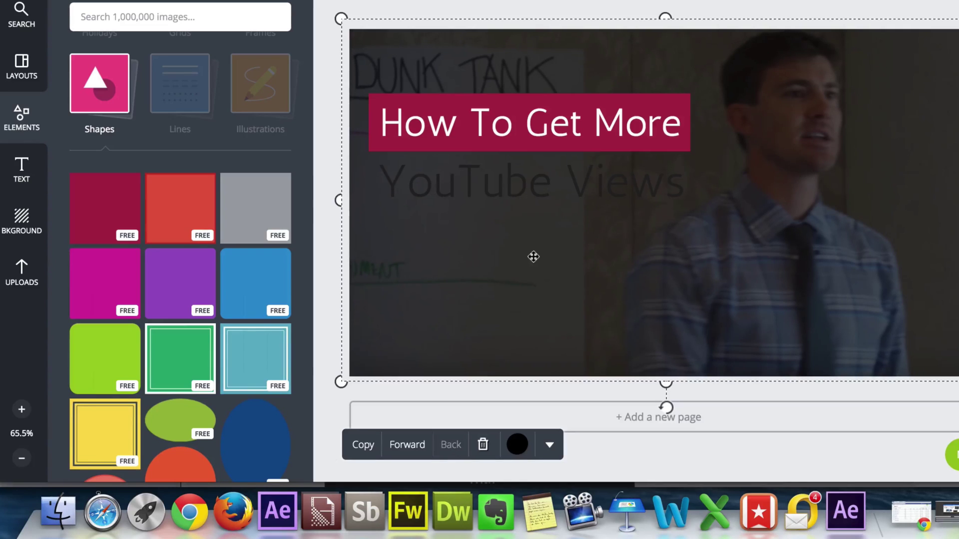
- Turn the YouTube Views text white
{"action": "left_click", "coordinate": [532, 184]}
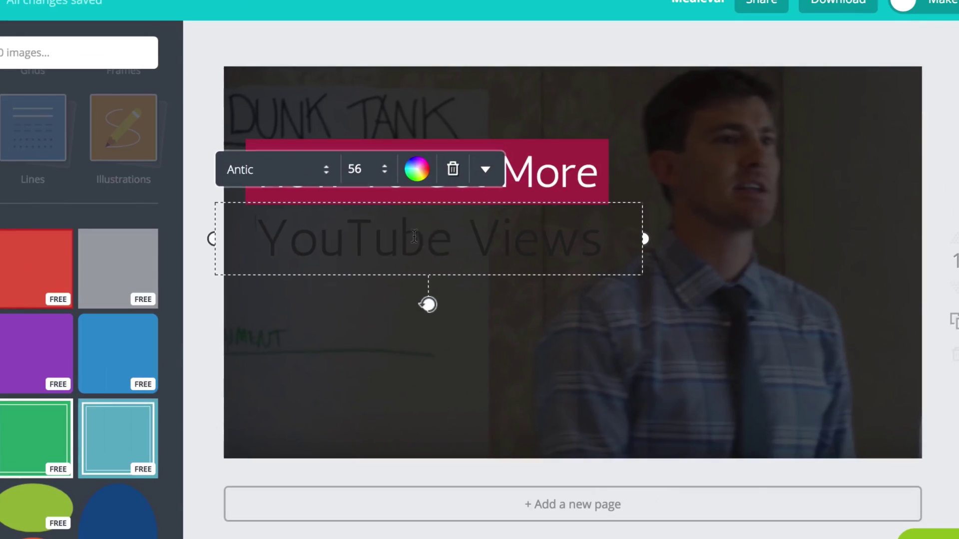
{"action": "left_click", "coordinate": [519, 177]}
{"action": "left_click", "coordinate": [418, 175]}
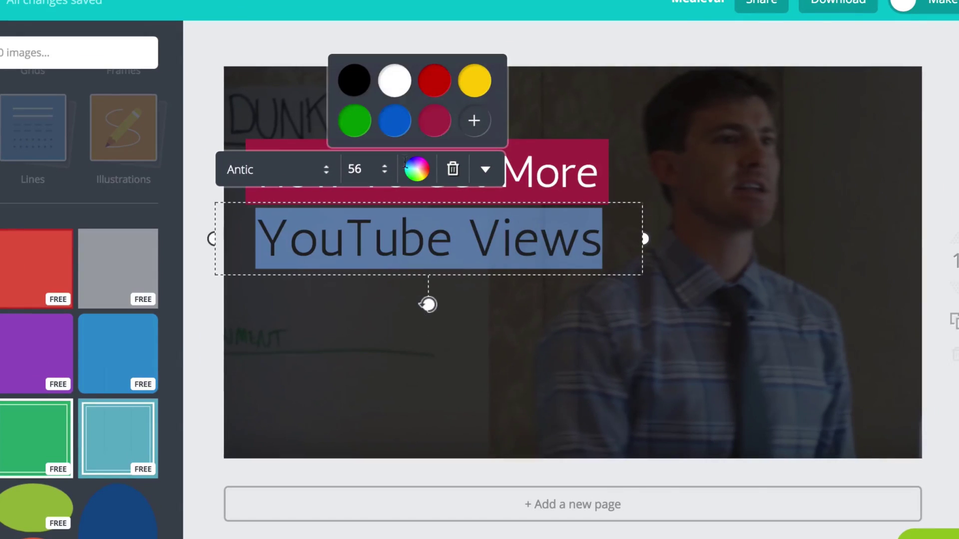
{"action": "left_click", "coordinate": [394, 80]}
{"action": "left_click", "coordinate": [604, 376]}
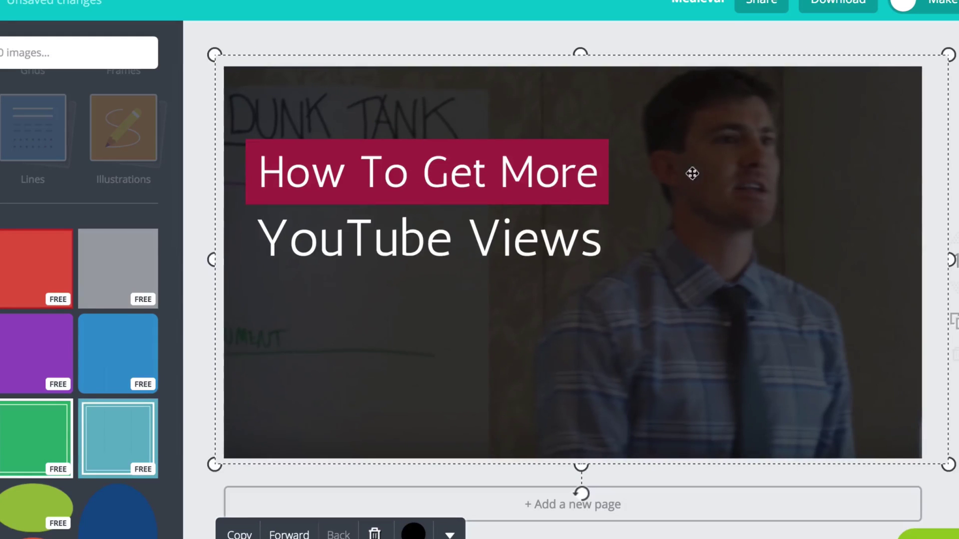
{"action": "key", "text": "Escape"}
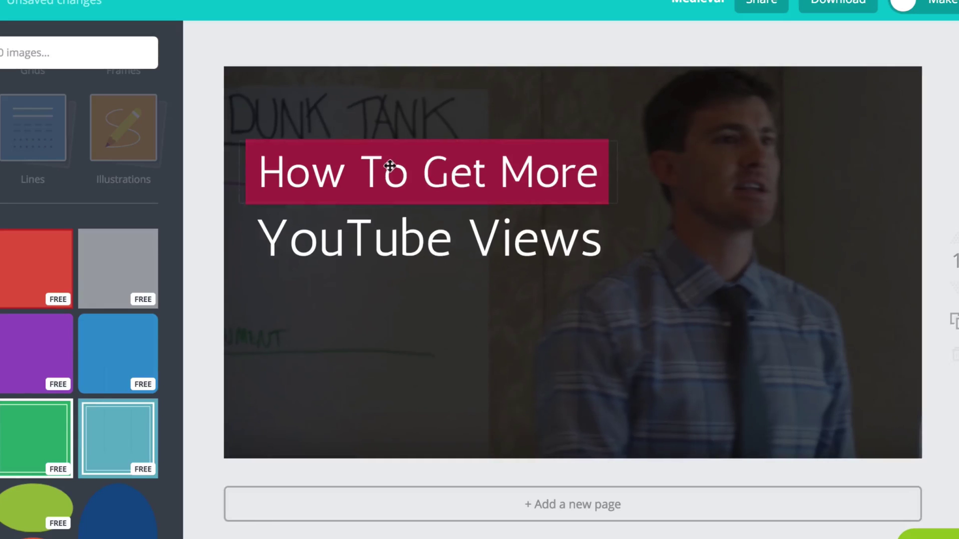
- Recolour all of the YouTube Views text yellow from the palette
{"action": "double_click", "coordinate": [374, 166]}
{"action": "left_click", "coordinate": [375, 164]}
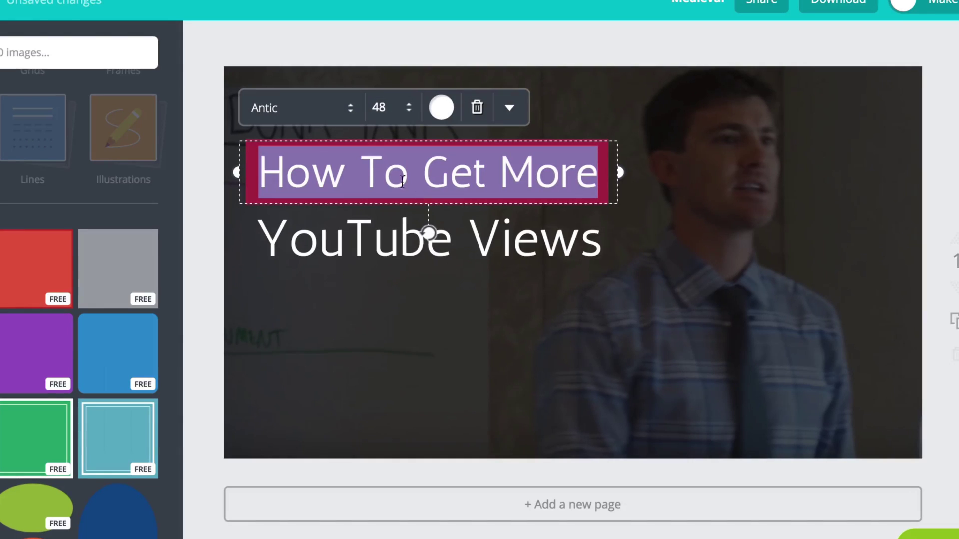
{"action": "left_click", "coordinate": [339, 239]}
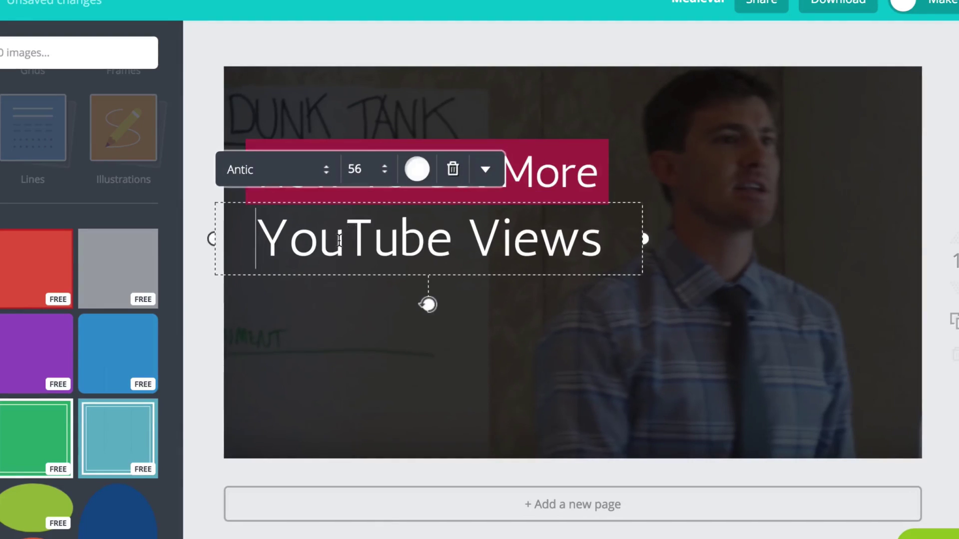
{"action": "left_click_drag", "start_coordinate": [257, 240], "coordinate": [603, 239]}
{"action": "left_click", "coordinate": [417, 170]}
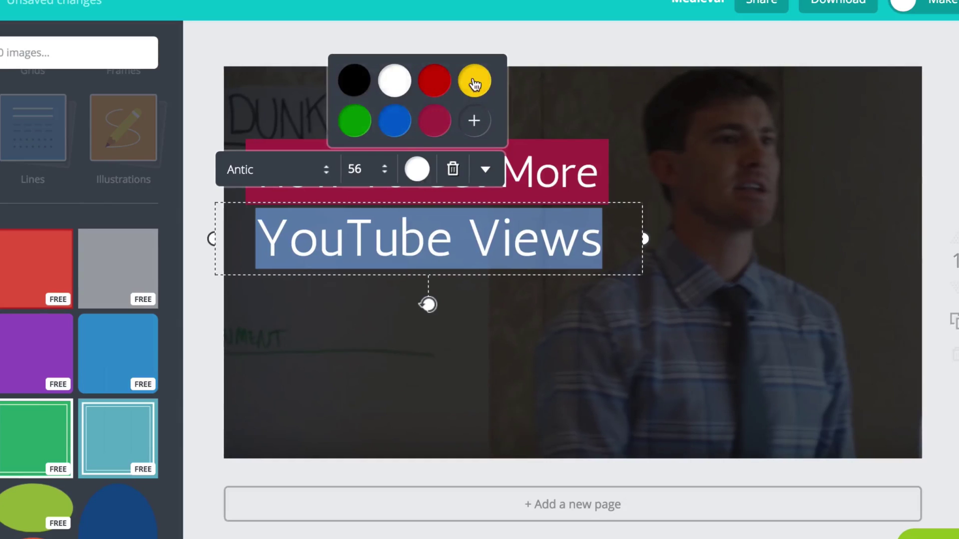
{"action": "left_click", "coordinate": [474, 84]}
{"action": "left_click", "coordinate": [413, 388]}
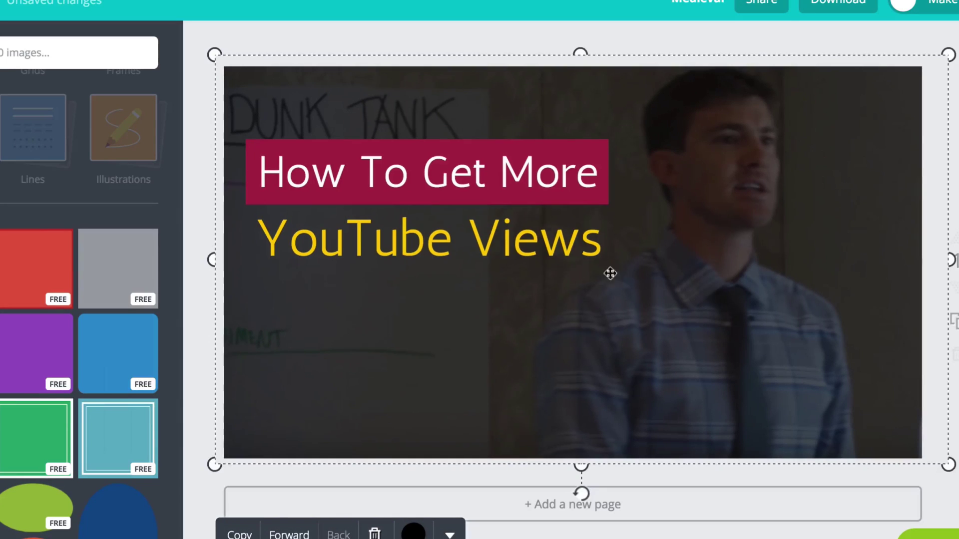
{"action": "left_click", "coordinate": [604, 149]}
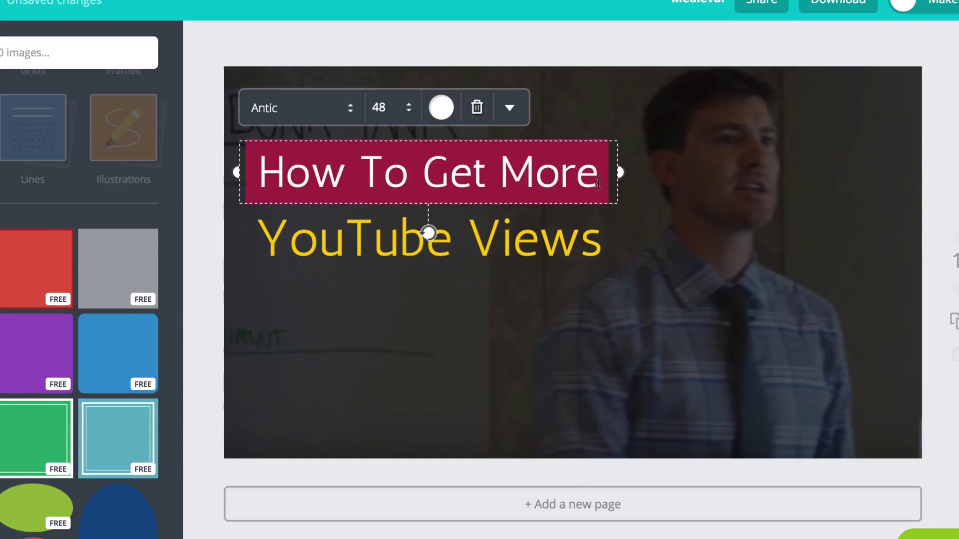
{"action": "left_click", "coordinate": [615, 208]}
- Recolour the maroon bar yellow and the 'How To Get More' heading black
{"action": "left_click", "coordinate": [553, 163]}
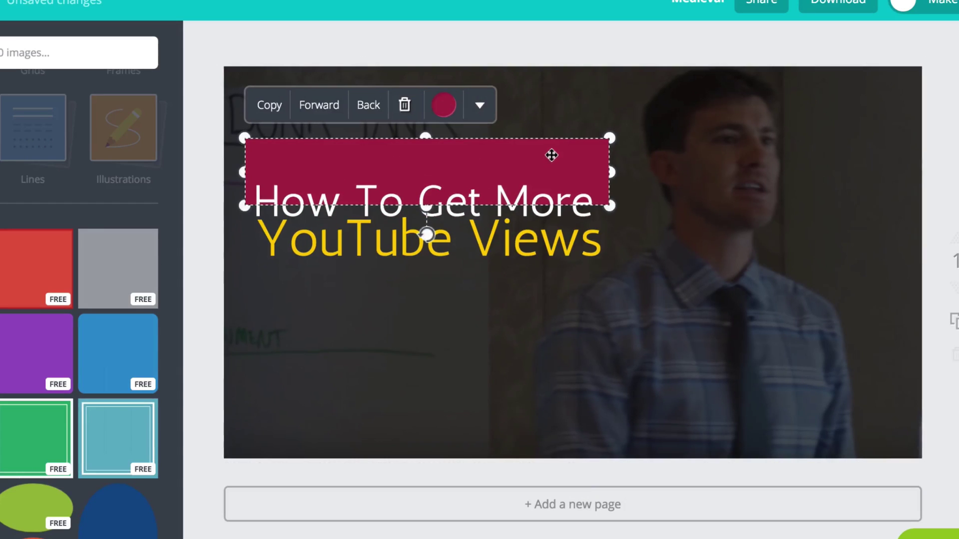
{"action": "left_click", "coordinate": [444, 105]}
{"action": "left_click", "coordinate": [509, 155]}
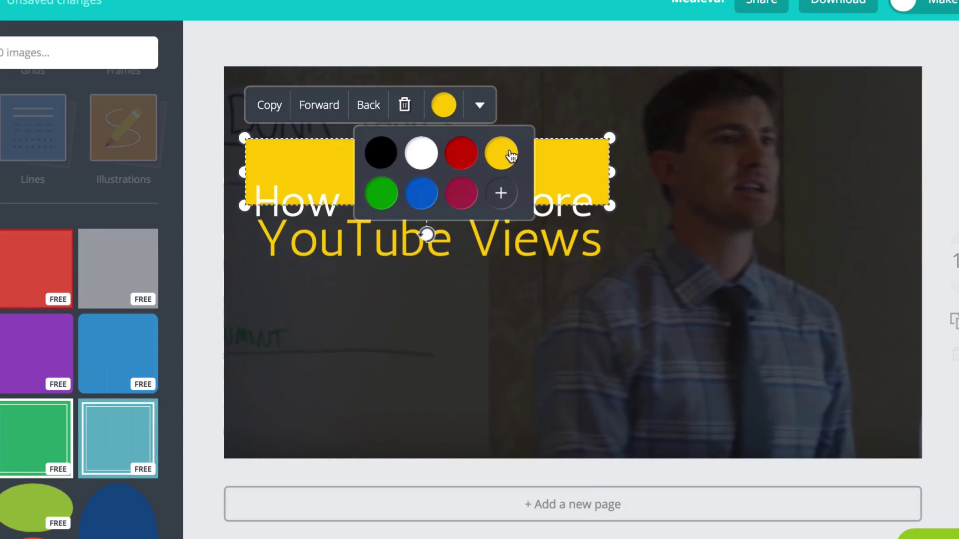
{"action": "left_click", "coordinate": [610, 189]}
{"action": "left_click", "coordinate": [436, 138]}
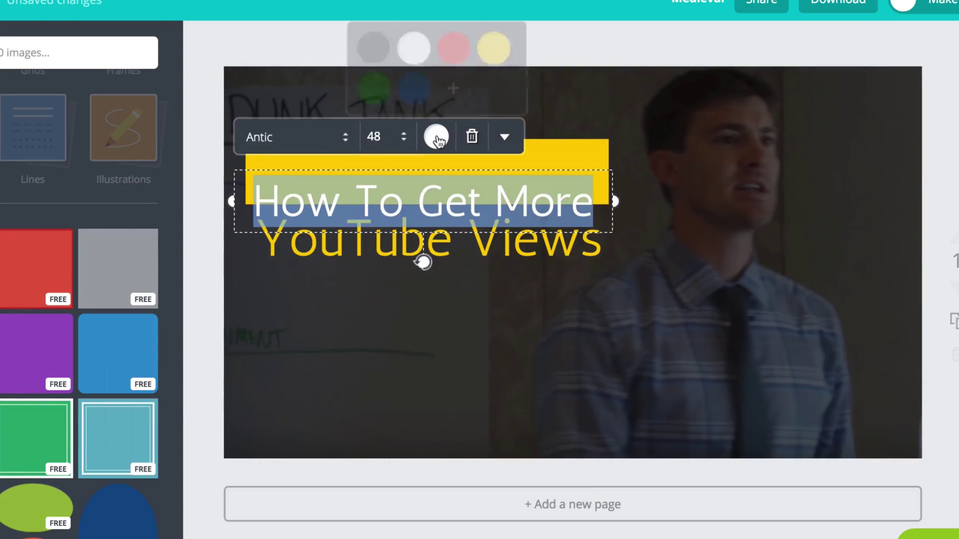
{"action": "left_click", "coordinate": [373, 48]}
- Move 'How To Get More' into the yellow bar and place 'YouTube Views' just beneath it
{"action": "left_click", "coordinate": [499, 240]}
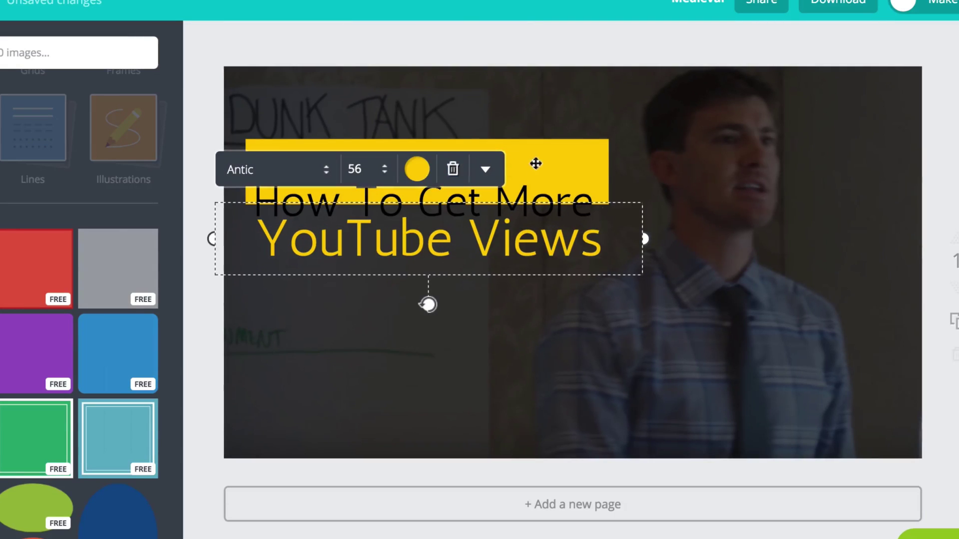
{"action": "left_click_drag", "start_coordinate": [519, 192], "coordinate": [520, 248]}
{"action": "left_click_drag", "start_coordinate": [508, 197], "coordinate": [513, 165]}
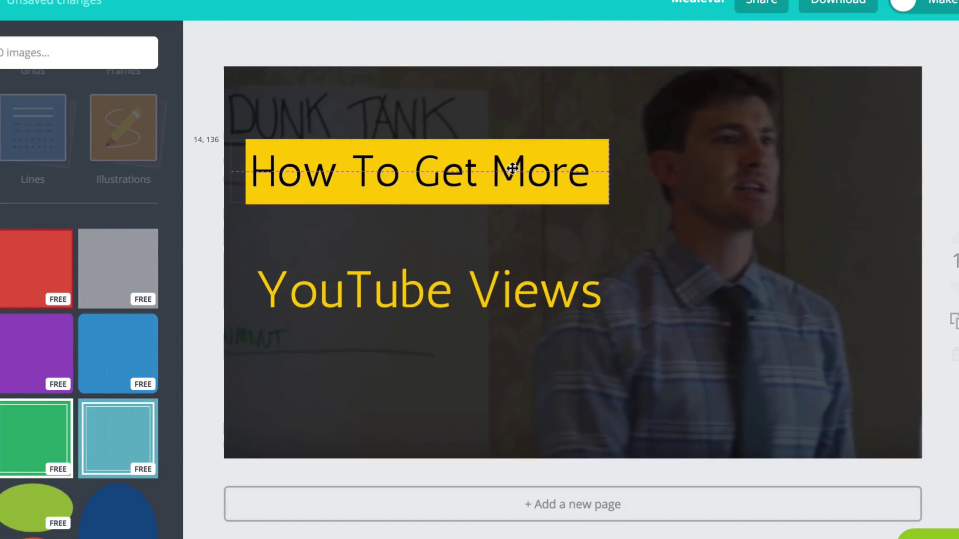
{"action": "left_click_drag", "start_coordinate": [492, 268], "coordinate": [488, 224]}
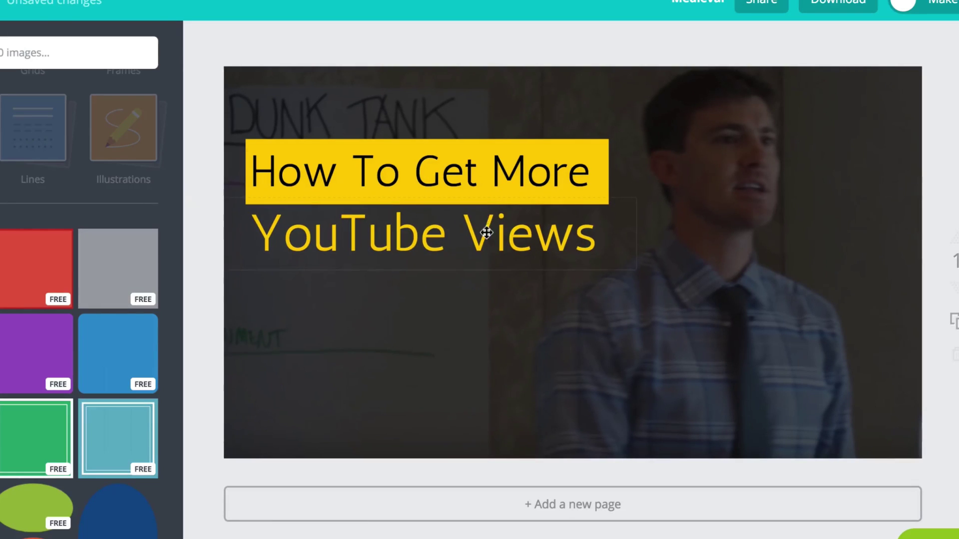
{"action": "left_click", "coordinate": [288, 163]}
- Change the 'YouTube Views' font to Archivo Black
{"action": "scroll", "coordinate": [295, 310], "scroll_direction": "down", "scroll_amount": 2}
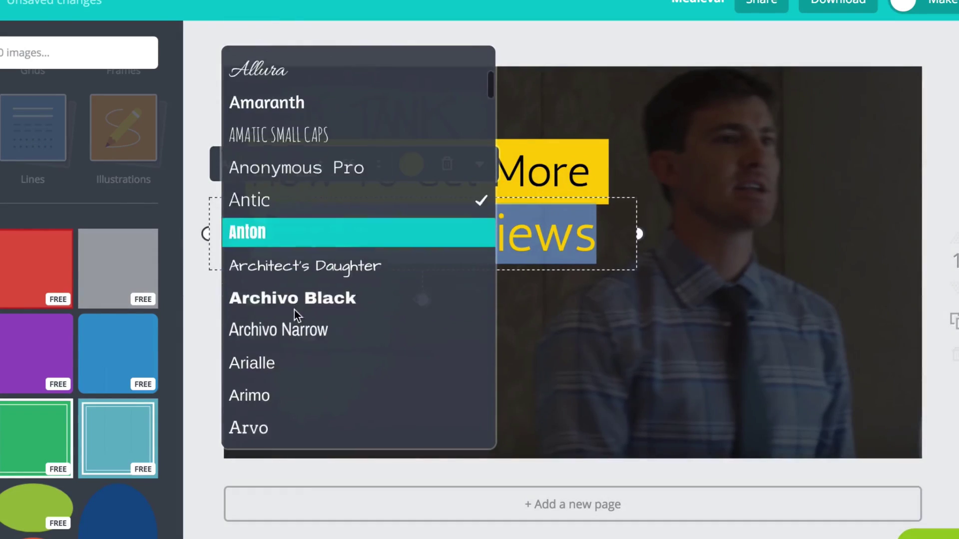
{"action": "left_click", "coordinate": [293, 296]}
{"action": "left_click", "coordinate": [642, 300]}
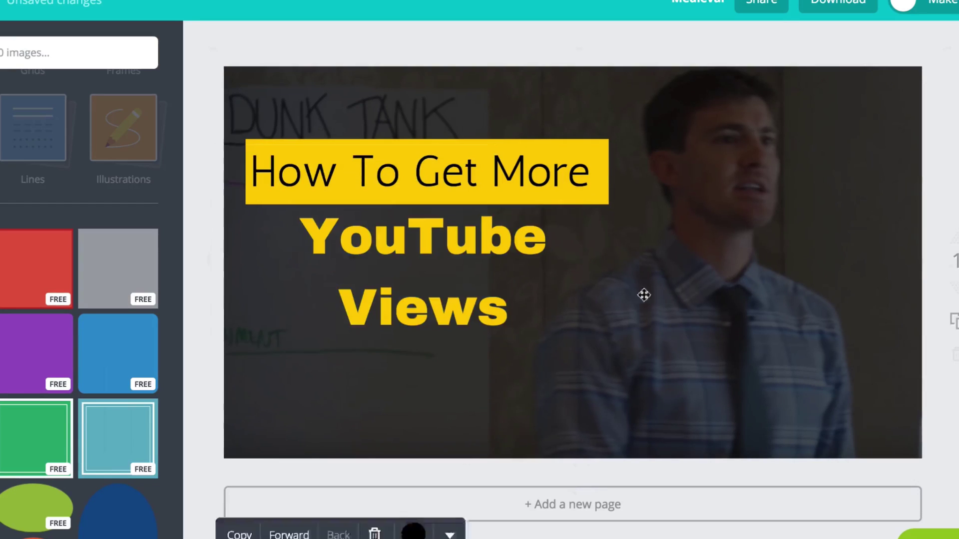
{"action": "left_click", "coordinate": [638, 268]}
- Widen the 'YouTube Views' box so it fits on one line, then nudge it slightly lower
{"action": "left_click_drag", "start_coordinate": [639, 269], "coordinate": [720, 233]}
{"action": "left_click", "coordinate": [507, 249]}
{"action": "left_click", "coordinate": [505, 274]}
{"action": "left_click", "coordinate": [505, 268]}
{"action": "left_click_drag", "start_coordinate": [505, 269], "coordinate": [504, 281]}
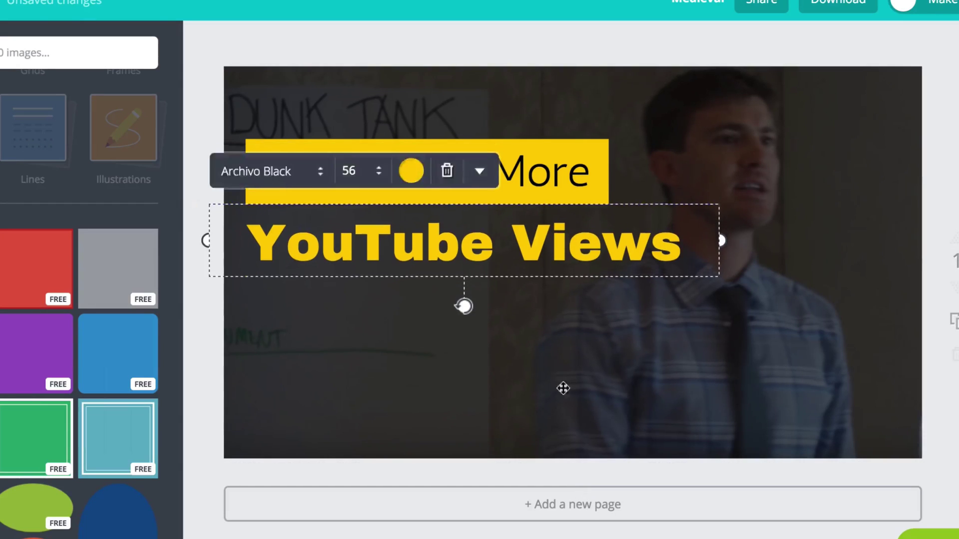
{"action": "left_click", "coordinate": [734, 332]}
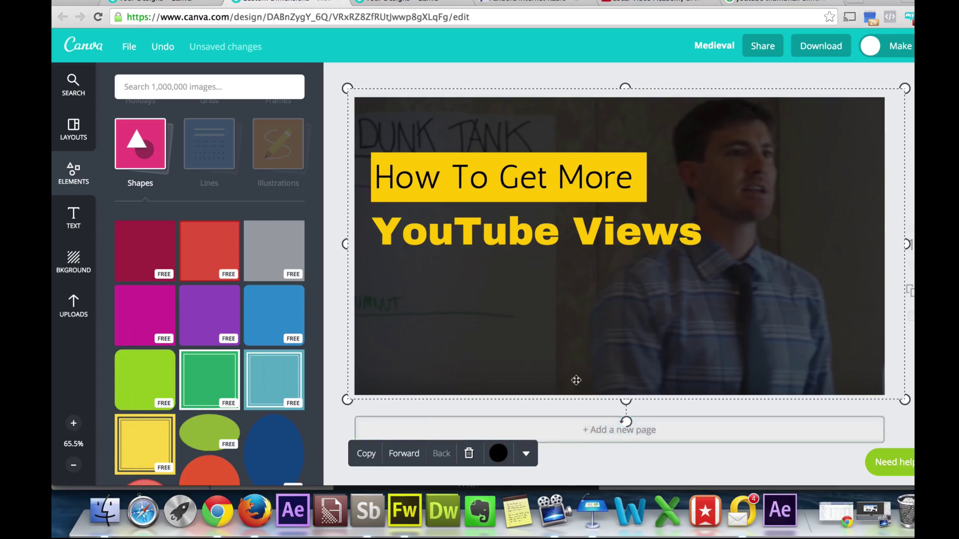
- Set the background presenter photo's transparency to 45 so more of it shows through
{"action": "left_click", "coordinate": [526, 455]}
{"action": "scroll", "coordinate": [519, 475], "scroll_direction": "down", "scroll_amount": 1}
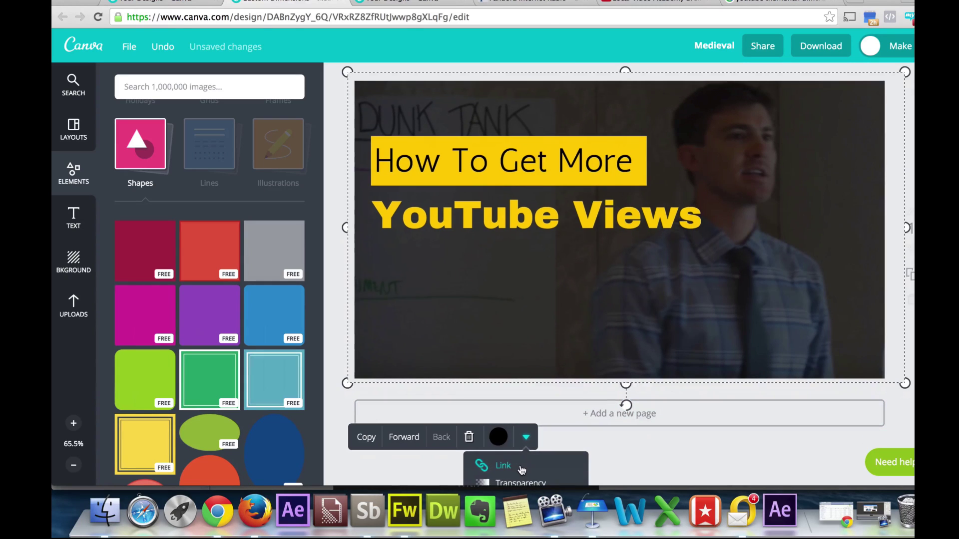
{"action": "left_click", "coordinate": [519, 484]}
{"action": "mouse_move", "coordinate": [563, 484]}
{"action": "left_mouse_down"}
{"action": "mouse_move", "coordinate": [540, 482]}
{"action": "mouse_move", "coordinate": [555, 482]}
{"action": "left_mouse_up"}
{"action": "left_click", "coordinate": [909, 299]}
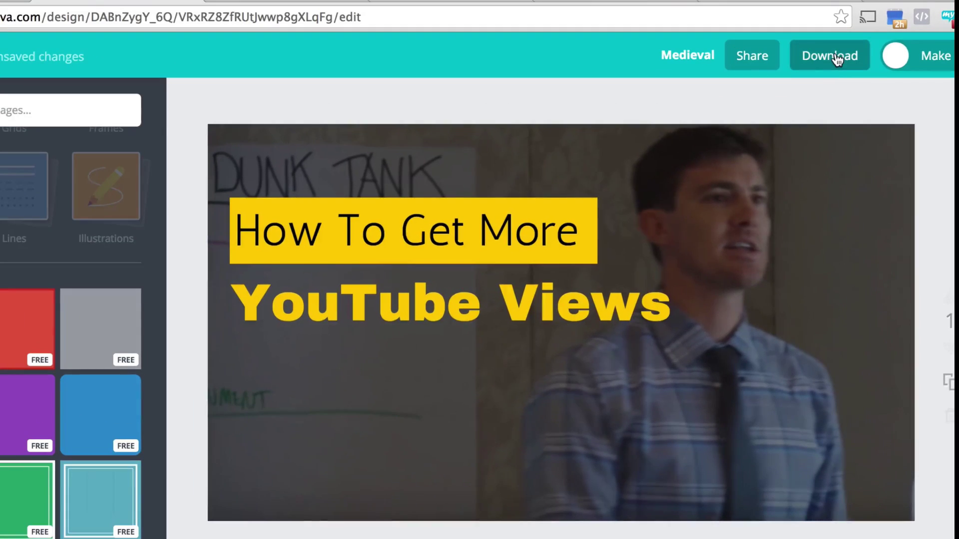
- Download the design as an Image: high quality PNG and return to the YouTube video tab
{"action": "left_click", "coordinate": [838, 58]}
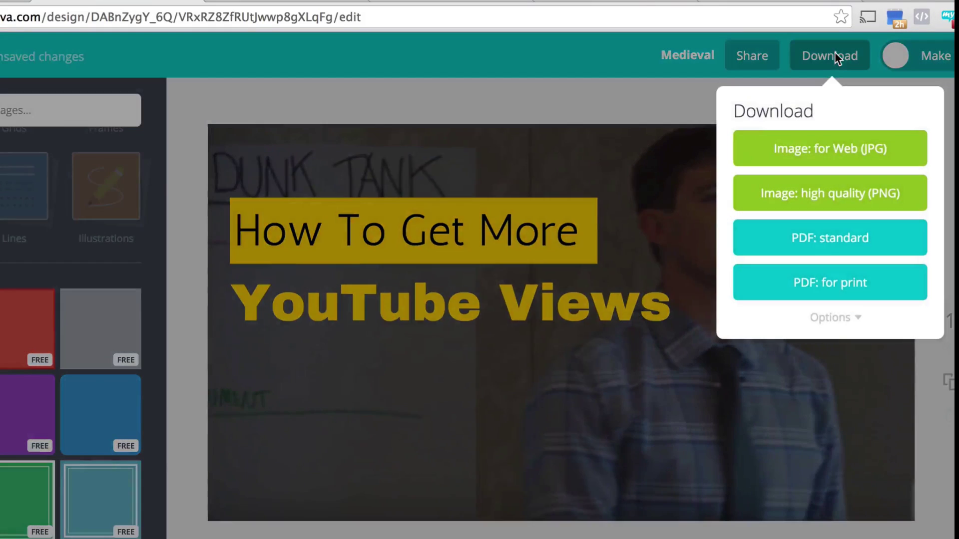
{"action": "left_click", "coordinate": [833, 193]}
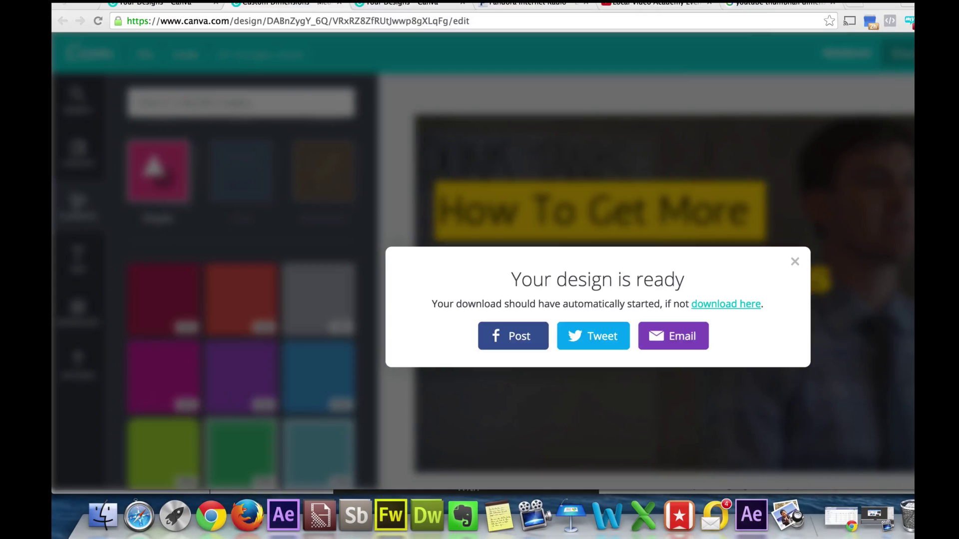
{"action": "left_click", "coordinate": [657, 4]}
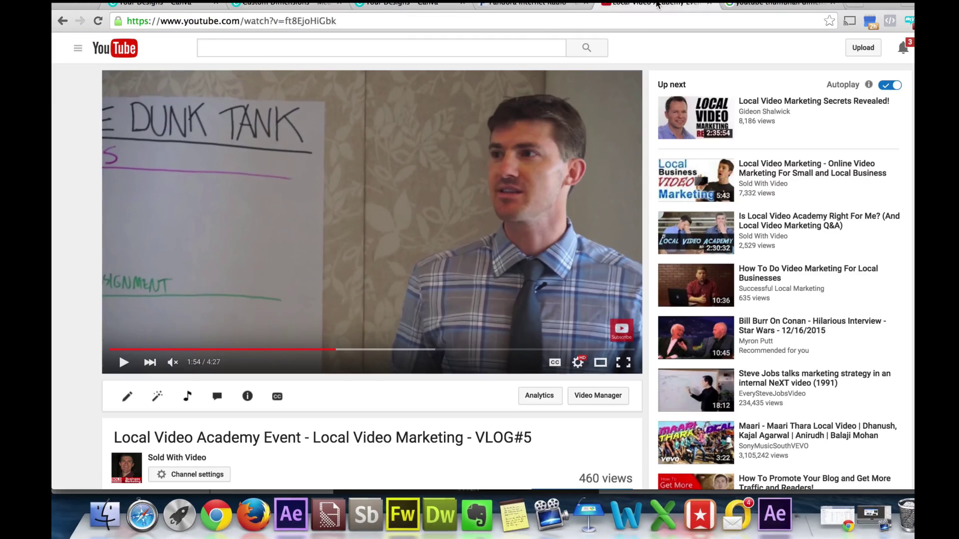
- Open the Local Video Academy Event video's edit page and choose Change image on its custom thumbnail
{"action": "left_click", "coordinate": [128, 398]}
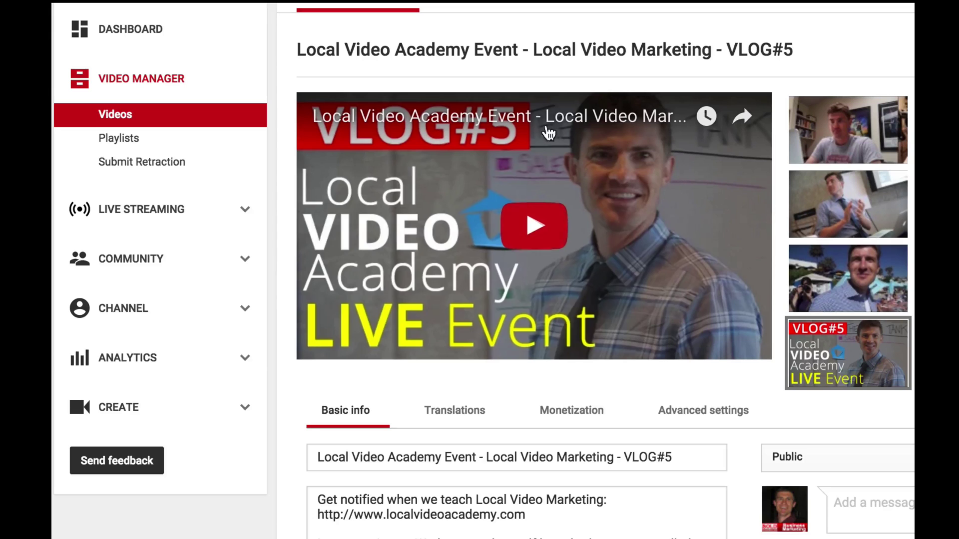
{"action": "left_click", "coordinate": [122, 118]}
{"action": "scroll", "coordinate": [678, 387], "scroll_direction": "down", "scroll_amount": 10}
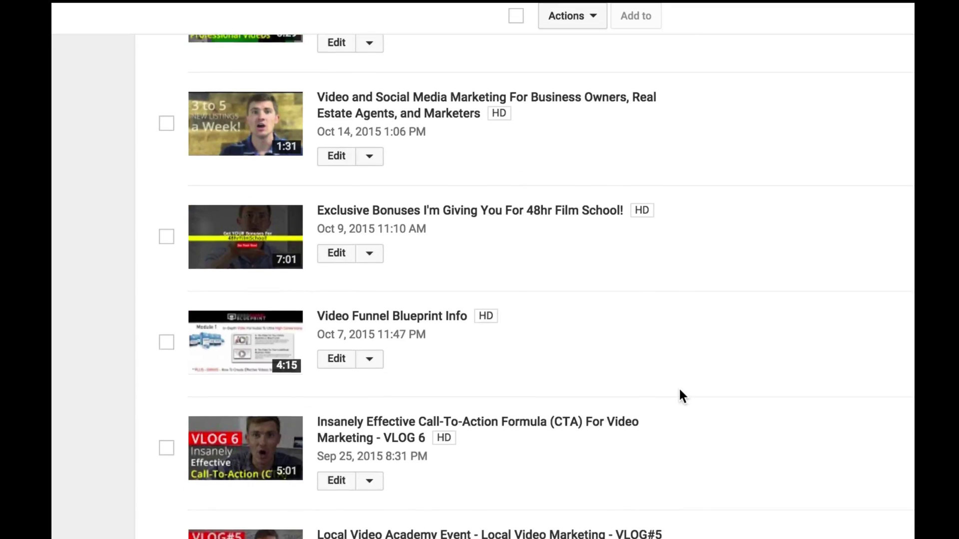
{"action": "scroll", "coordinate": [275, 264], "scroll_direction": "down", "scroll_amount": 2}
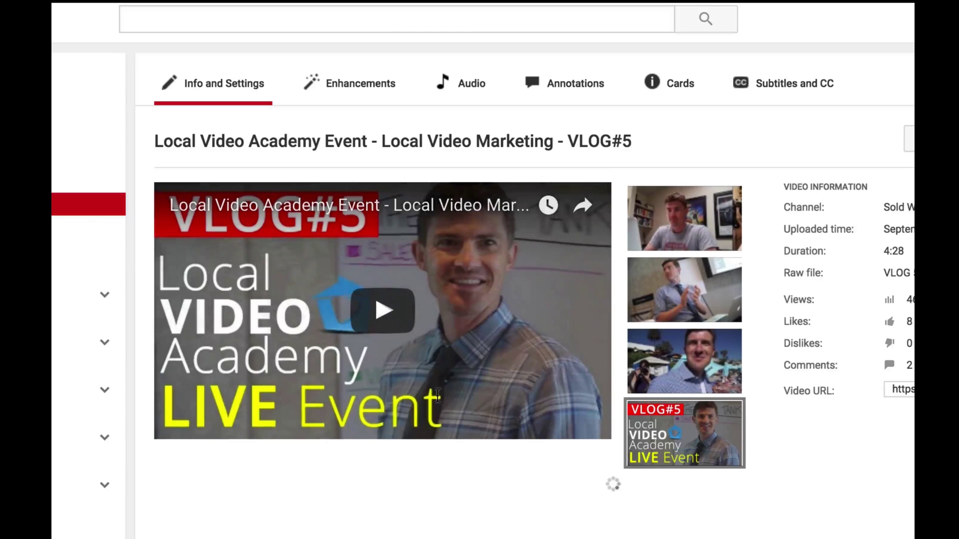
{"action": "mouse_move", "coordinate": [734, 460]}
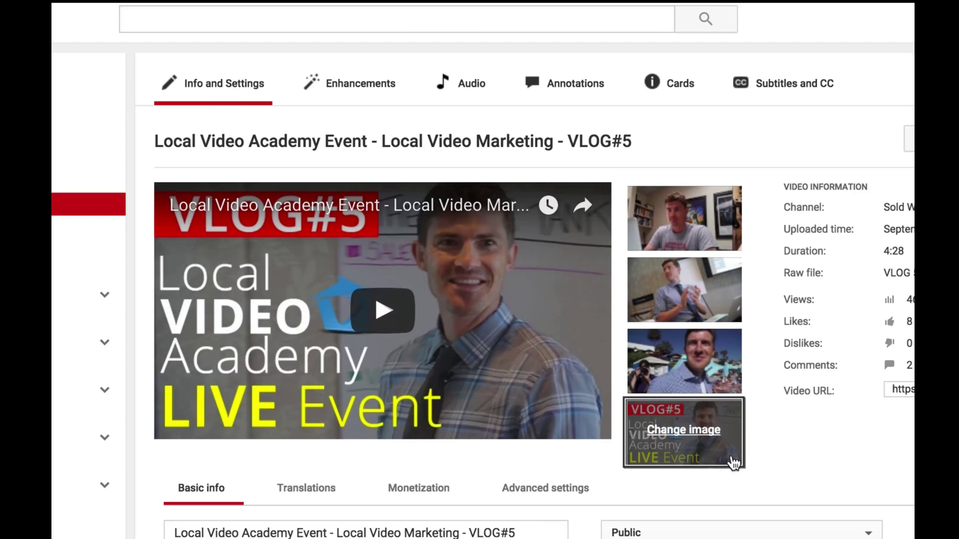
{"action": "left_click", "coordinate": [694, 432]}
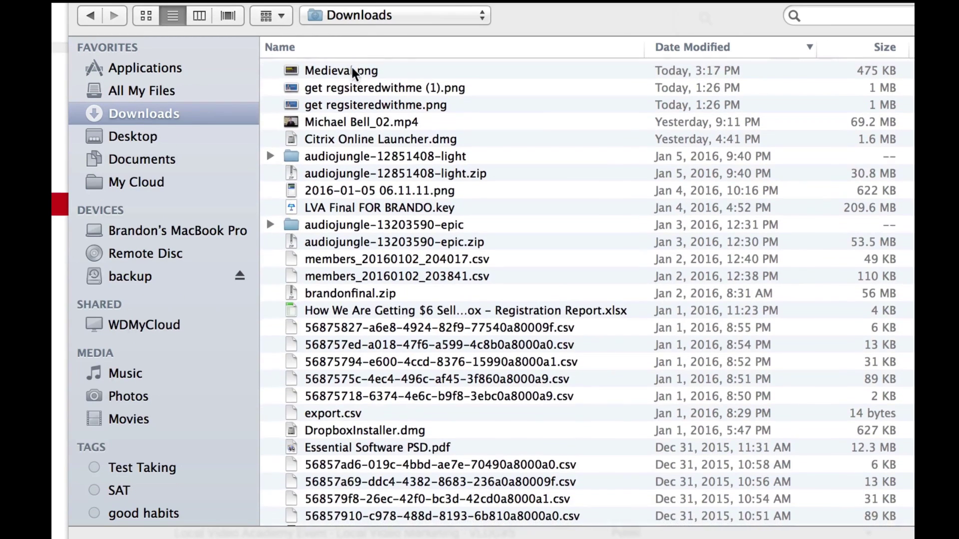
- Upload Medieval.png from Downloads as the new custom thumbnail
{"action": "double_click", "coordinate": [352, 73]}
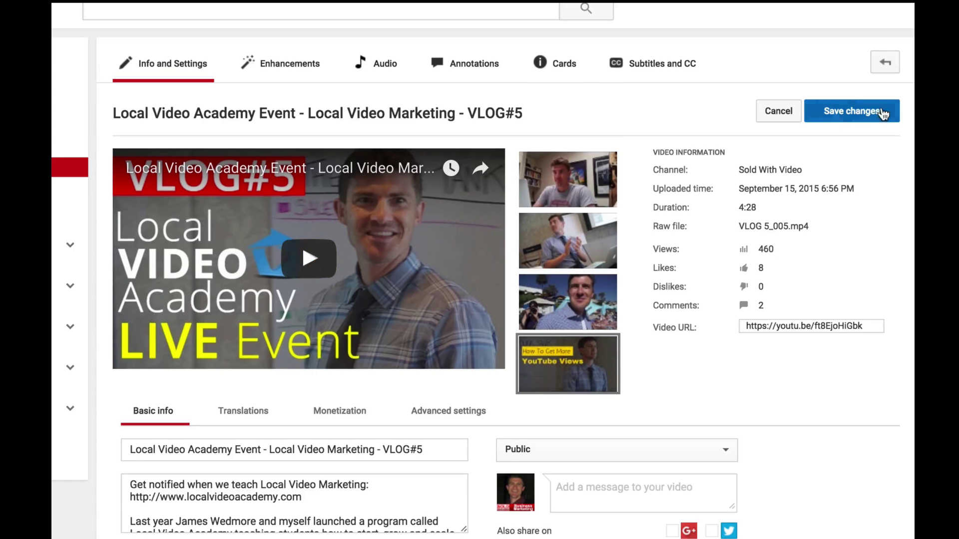
{"action": "left_click", "coordinate": [852, 111]}
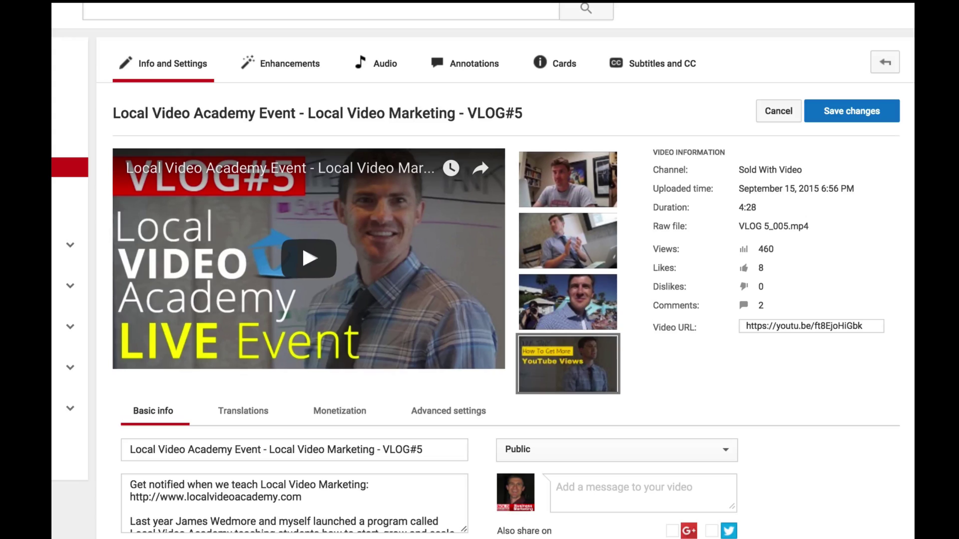
{"action": "mouse_move", "coordinate": [543, 369]}
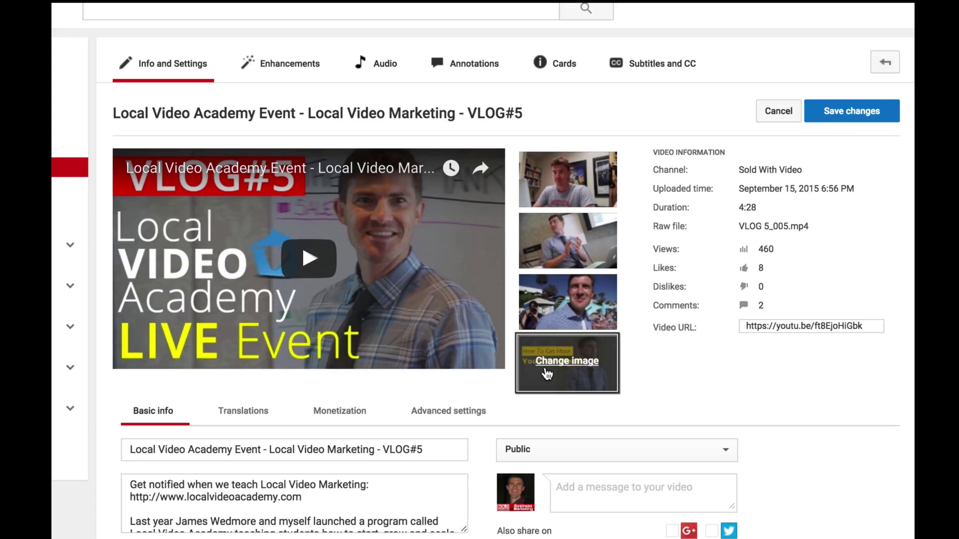
{"action": "left_click", "coordinate": [580, 371]}
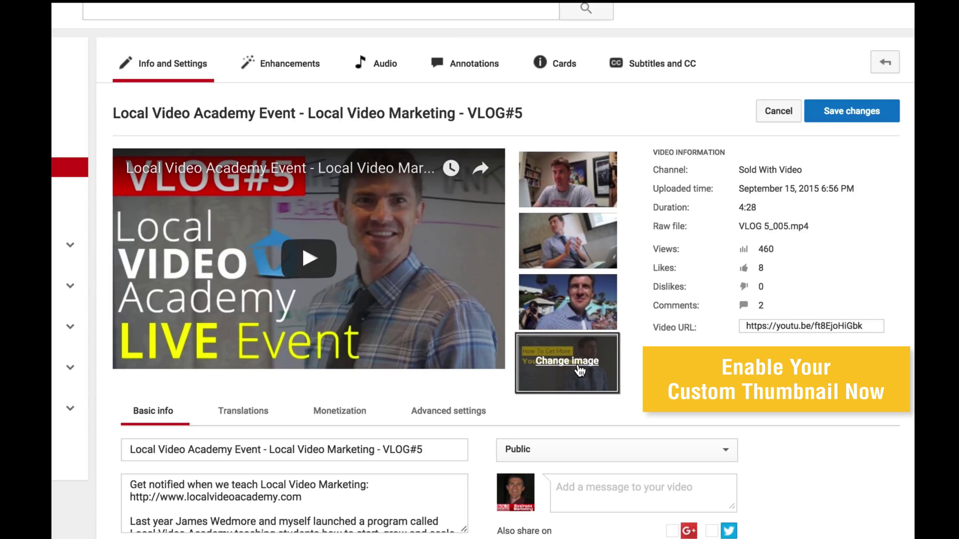